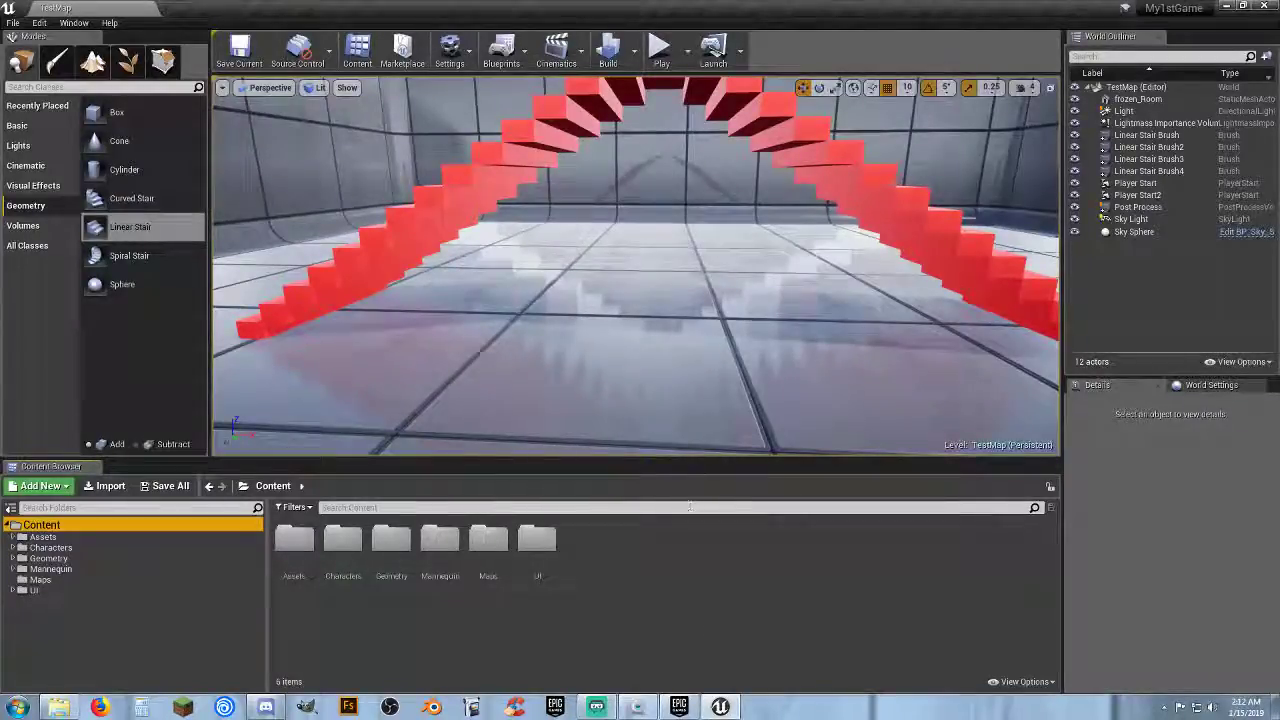
# Play the TestMap level in the editor and run the character around the floor beside the red stairs
pyautogui.moveTo(660, 340); pyautogui.dragTo(800, 230, button='right')
pyautogui.moveTo(740, 260); pyautogui.dragTo(640, 300, button='right')
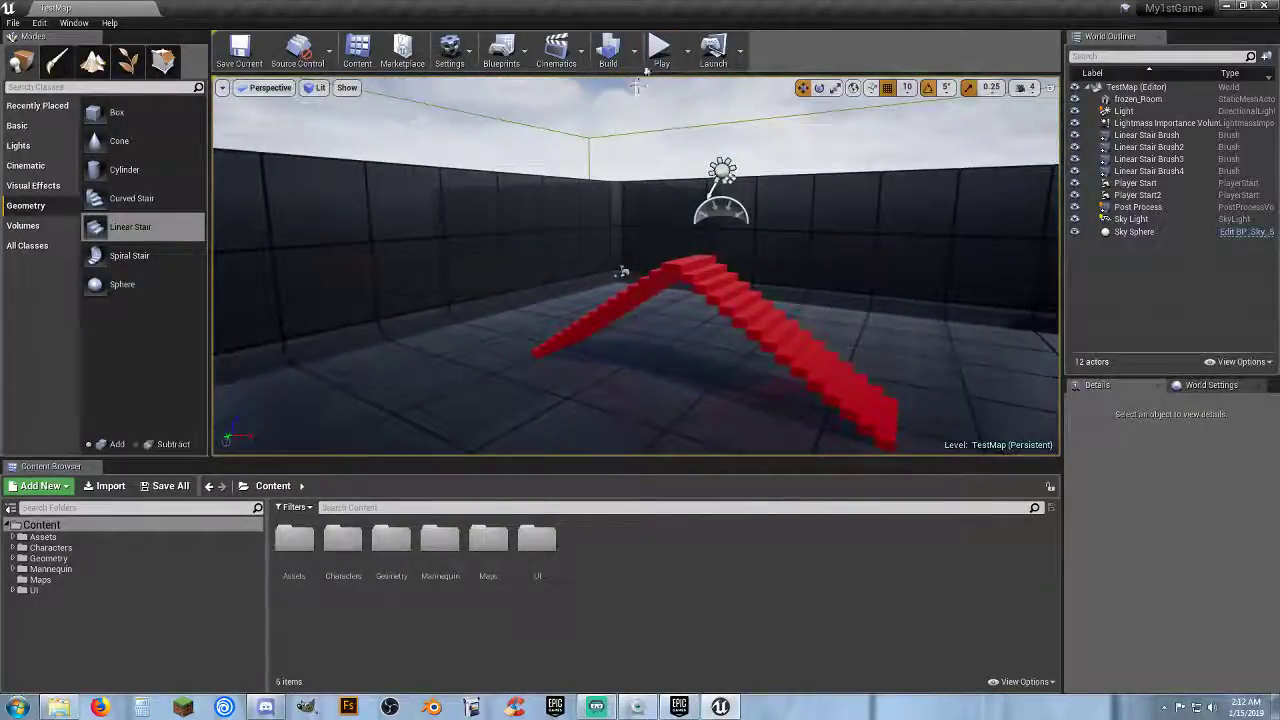
pyautogui.click(660, 55)
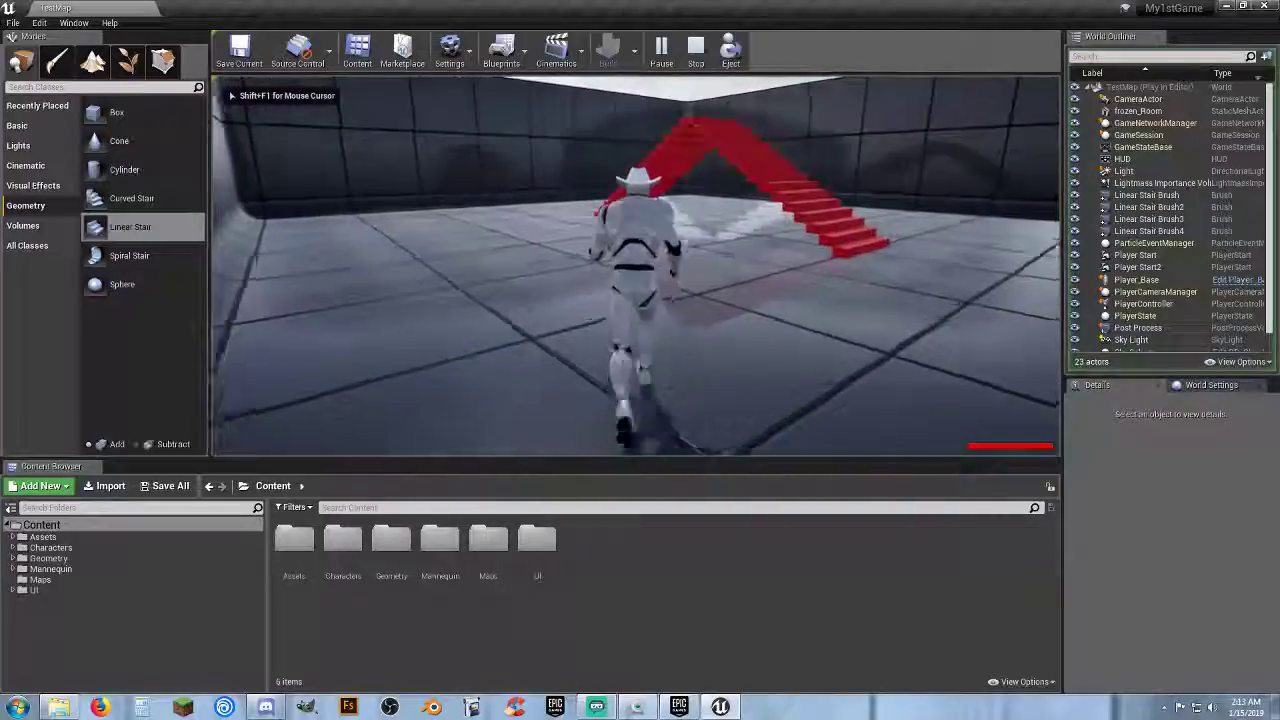
pyautogui.press('s')
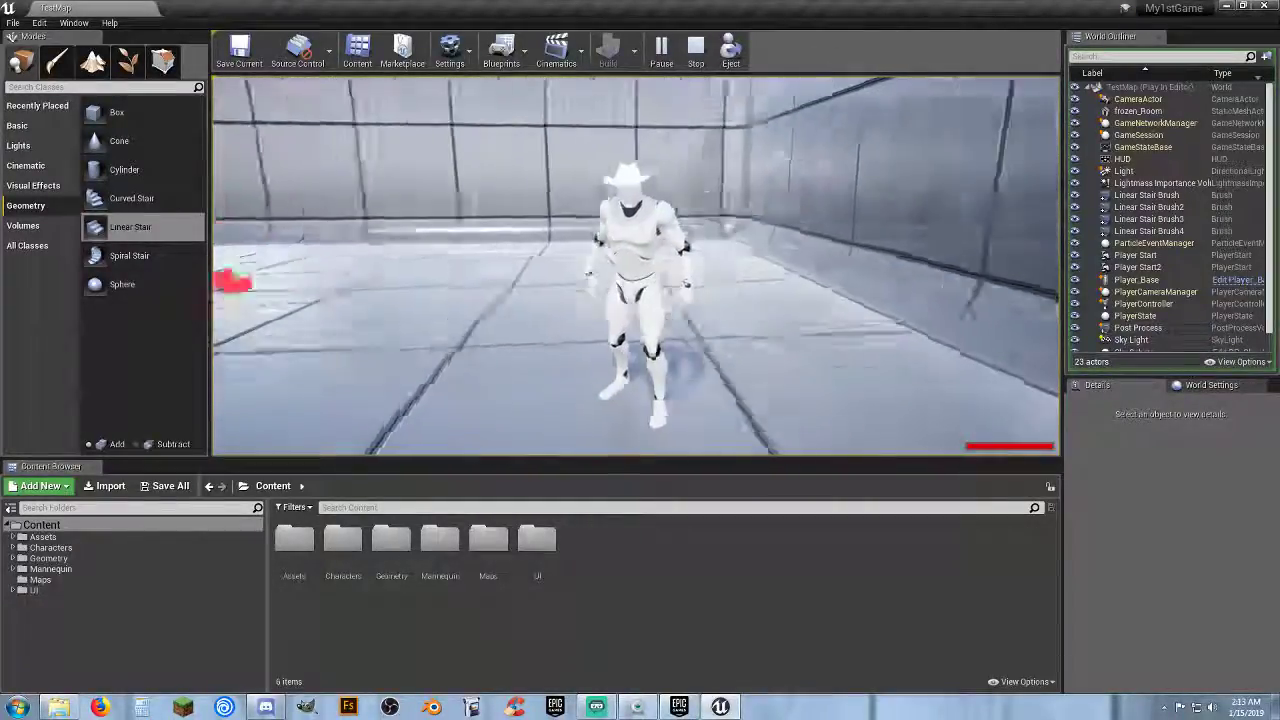
pyautogui.press('w')
pyautogui.press('w')
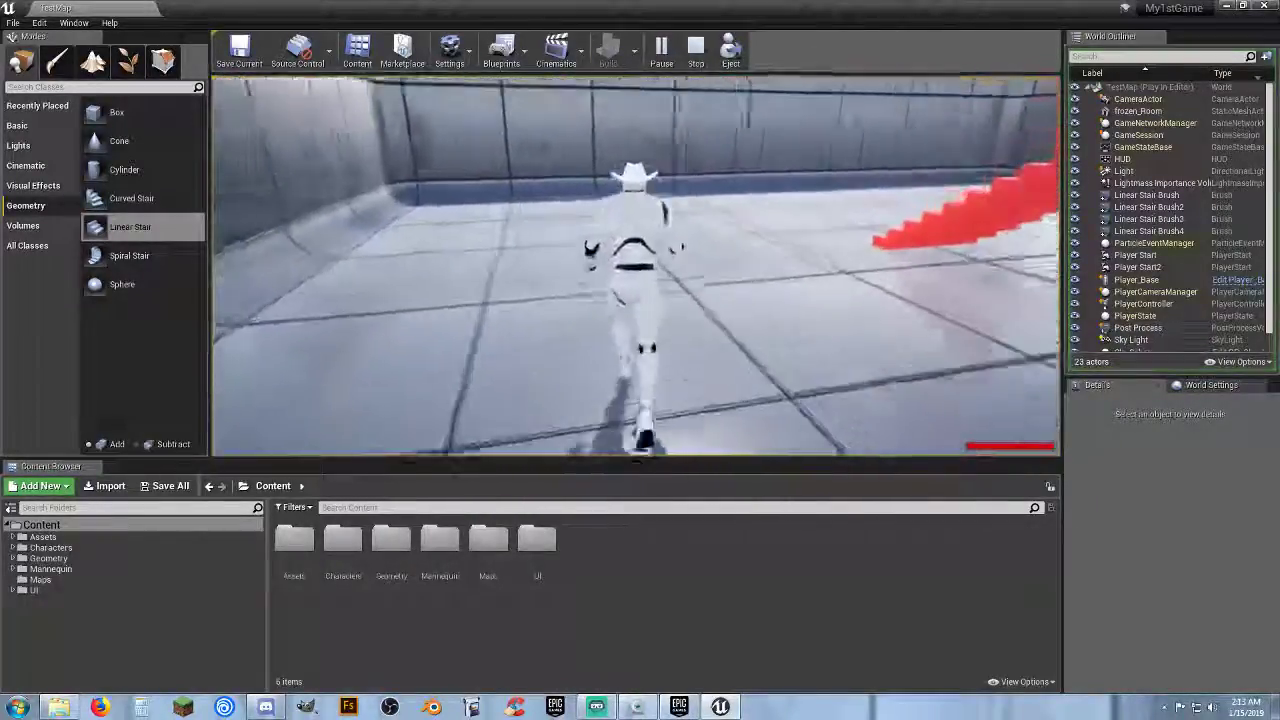
pyautogui.press('d')
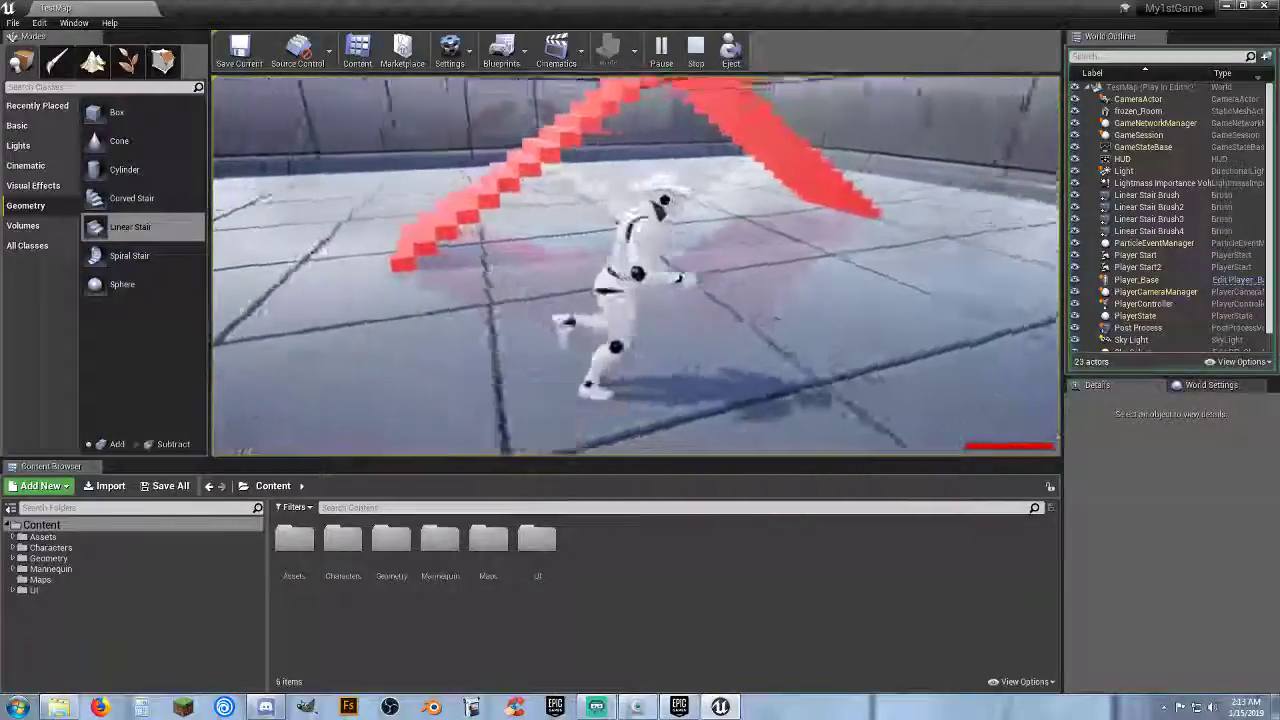
pyautogui.press('s')
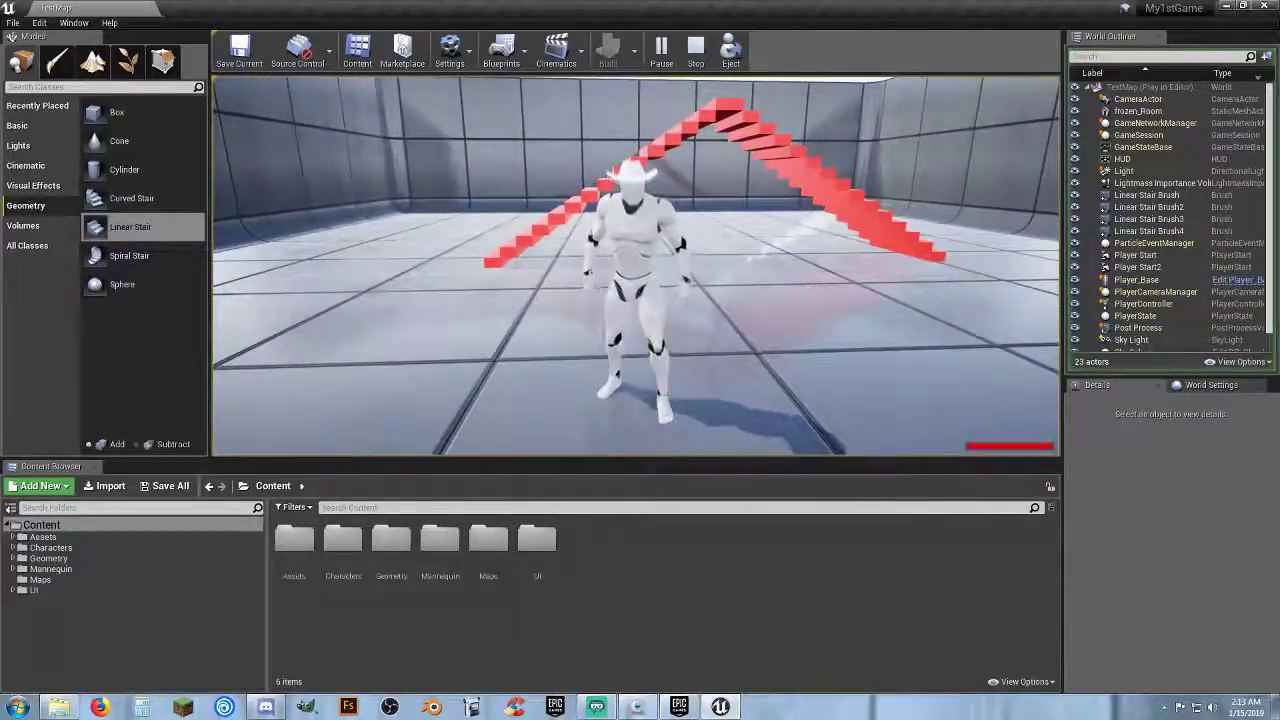
pyautogui.press('d')
pyautogui.press('s')
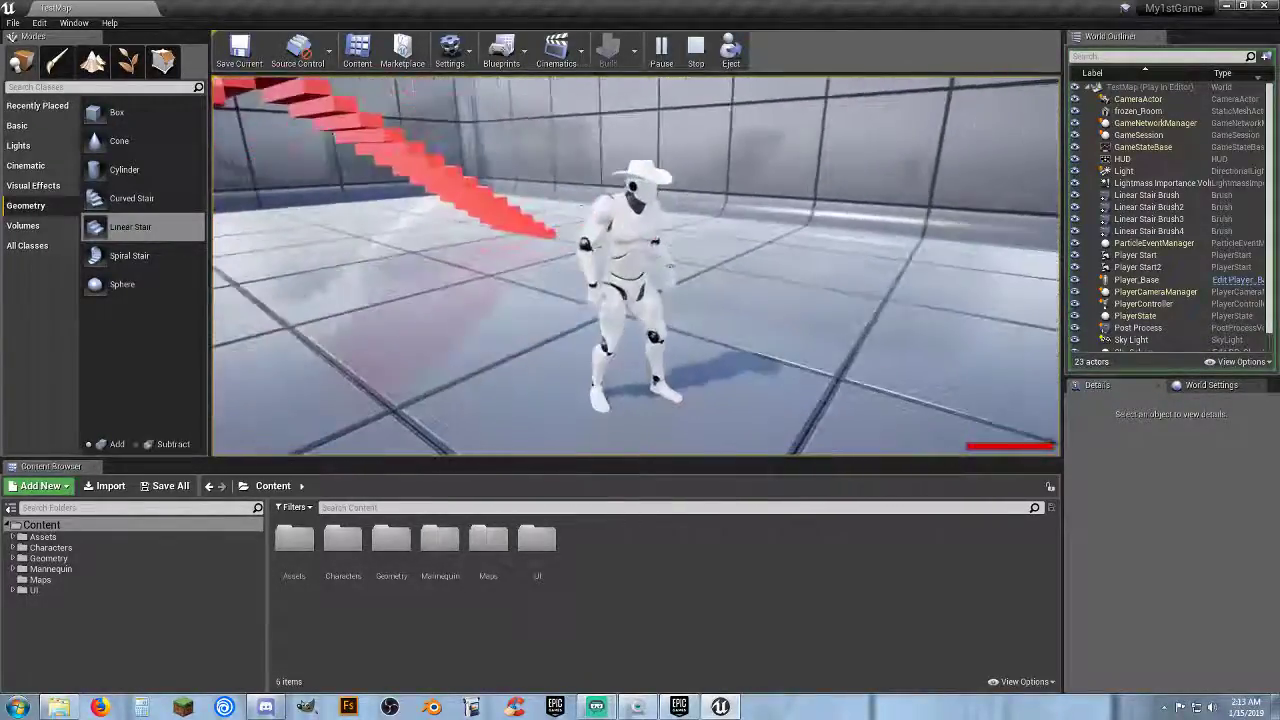
# Test the character's jump on the open floor near the red stairs
pyautogui.press('w')
pyautogui.press('space')
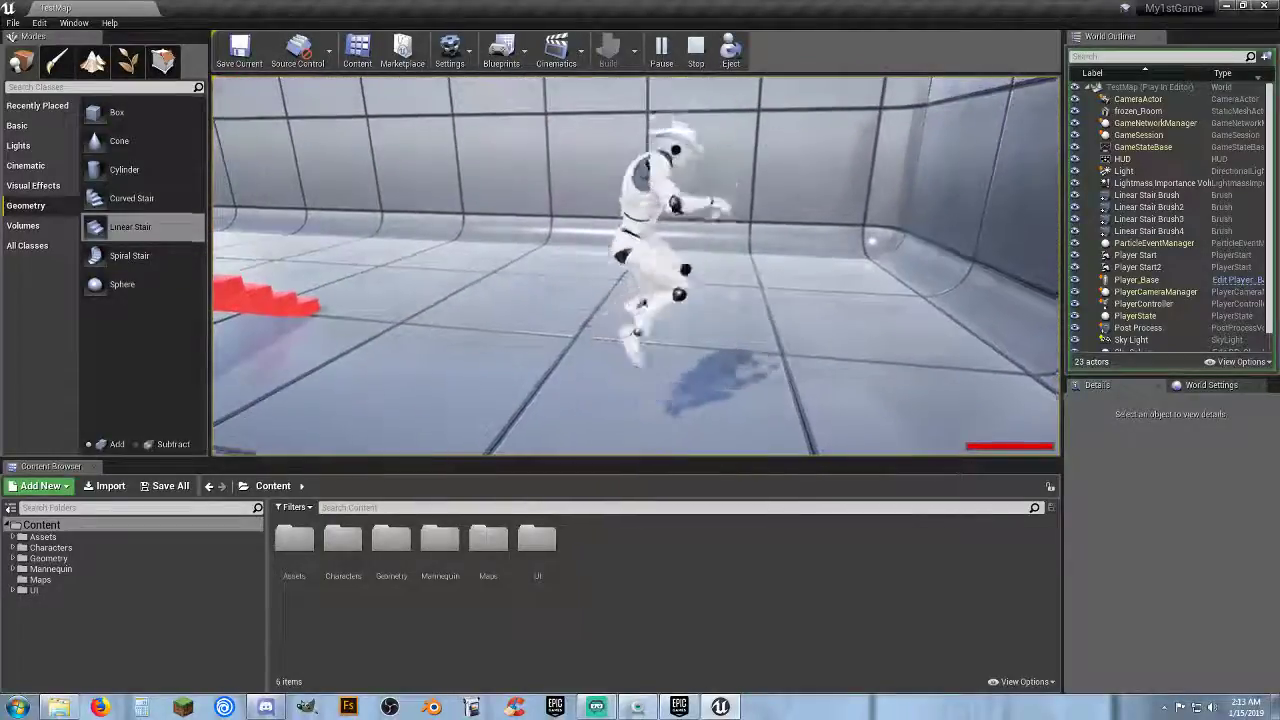
pyautogui.press('space')
pyautogui.press('w')
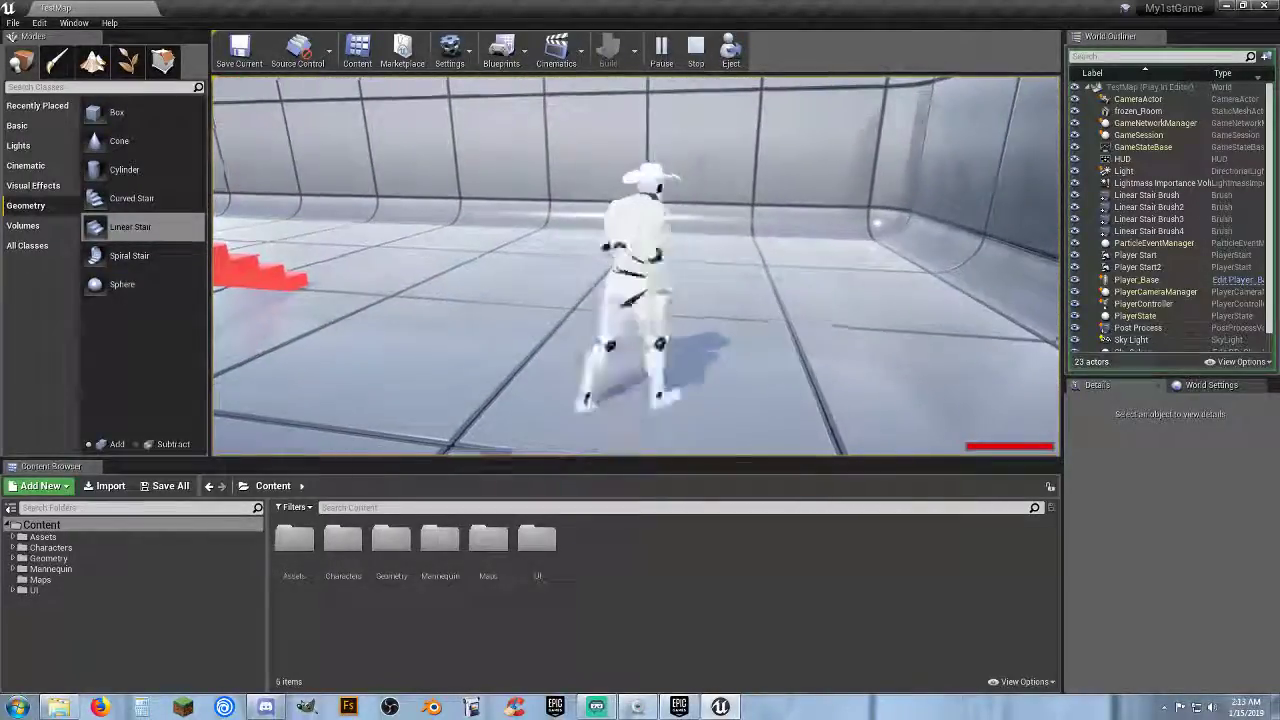
# Run the character around the outside of the red staircase along the room's walls
pyautogui.press('w')
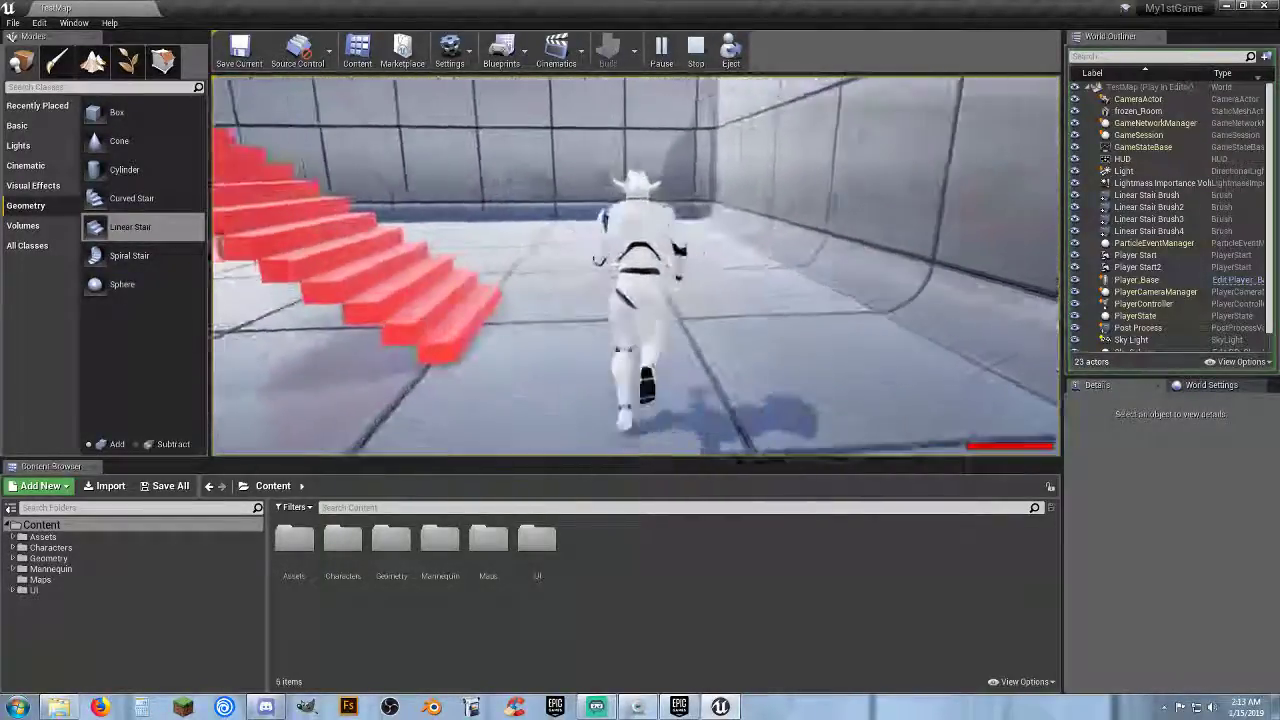
pyautogui.press('w')
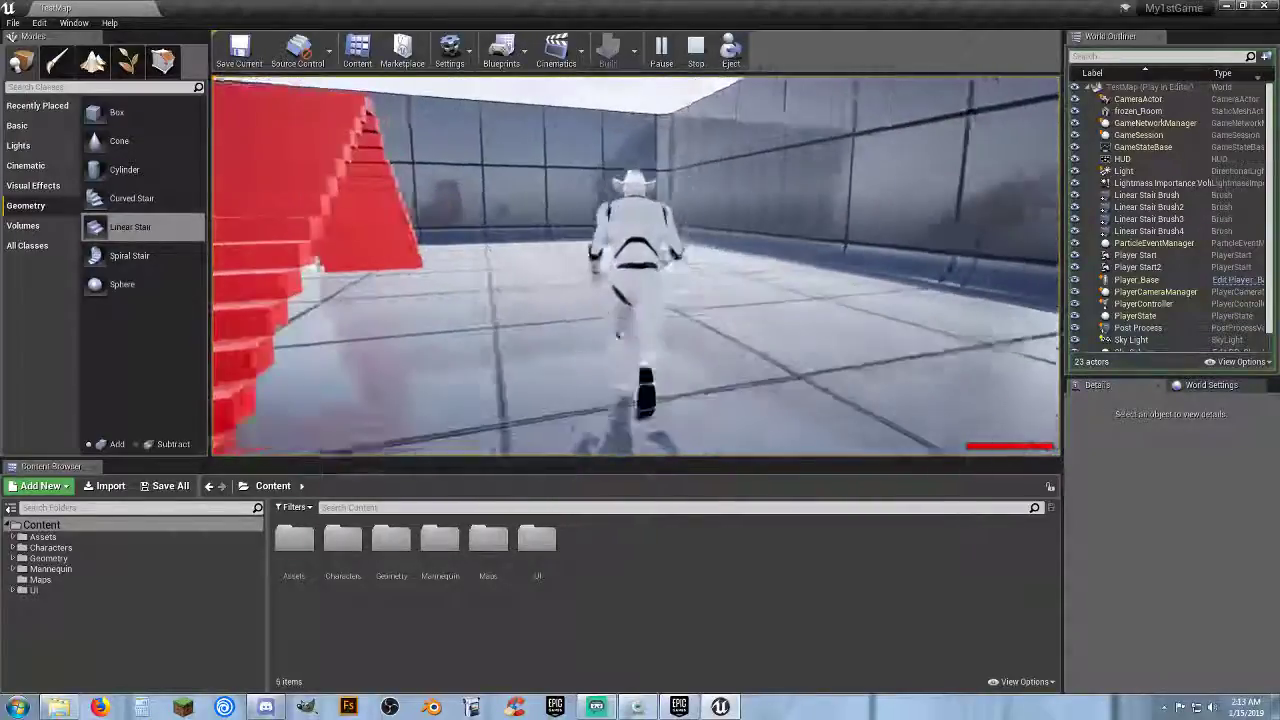
pyautogui.press('w')
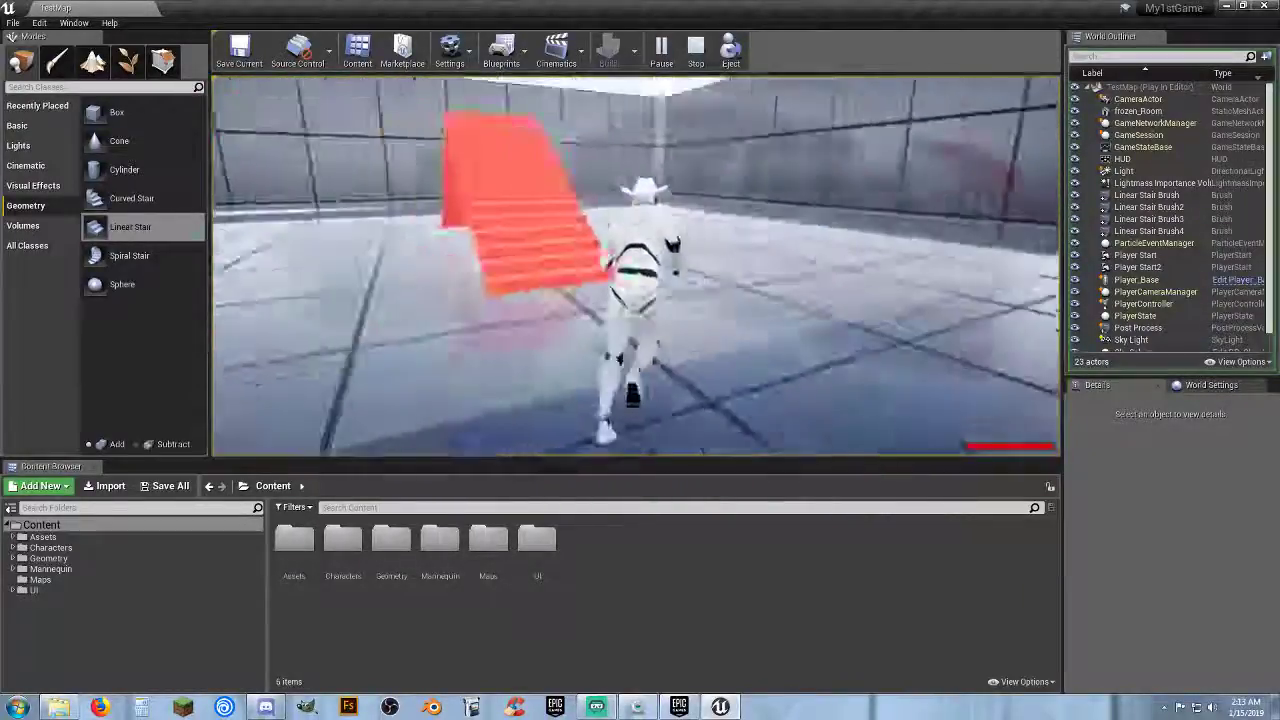
pyautogui.press('w')
pyautogui.press('w')
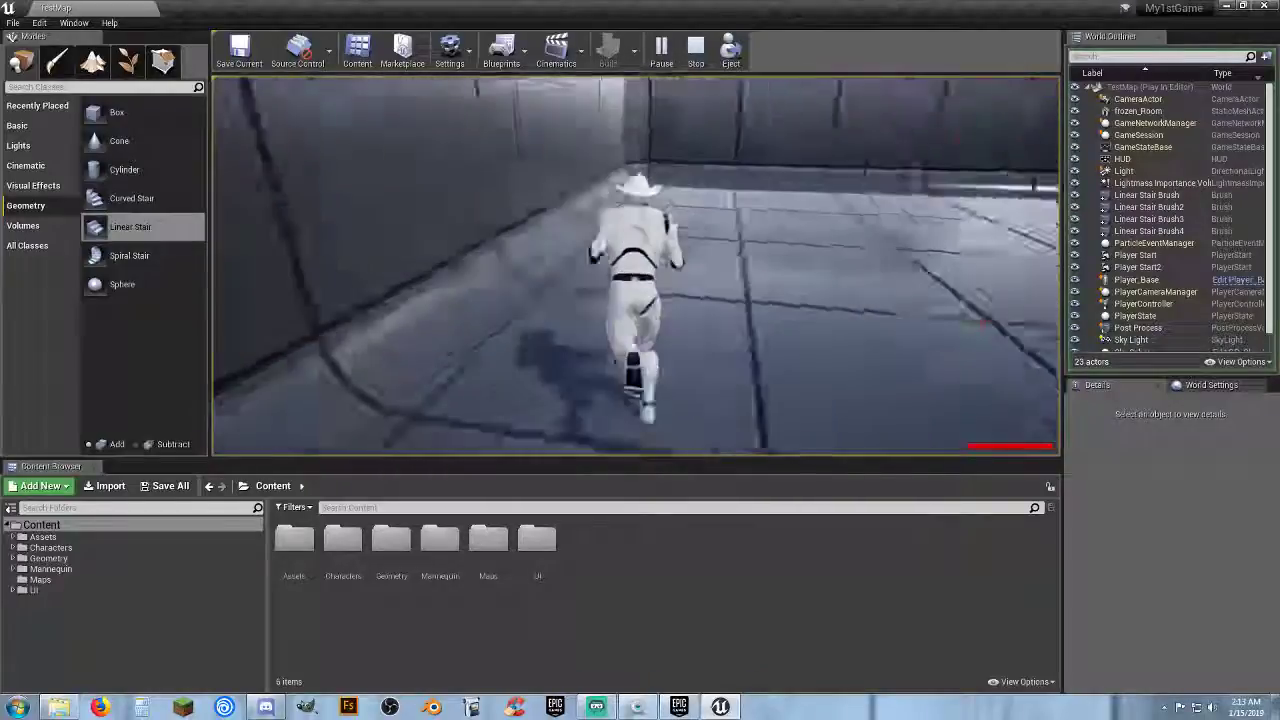
pyautogui.press('w')
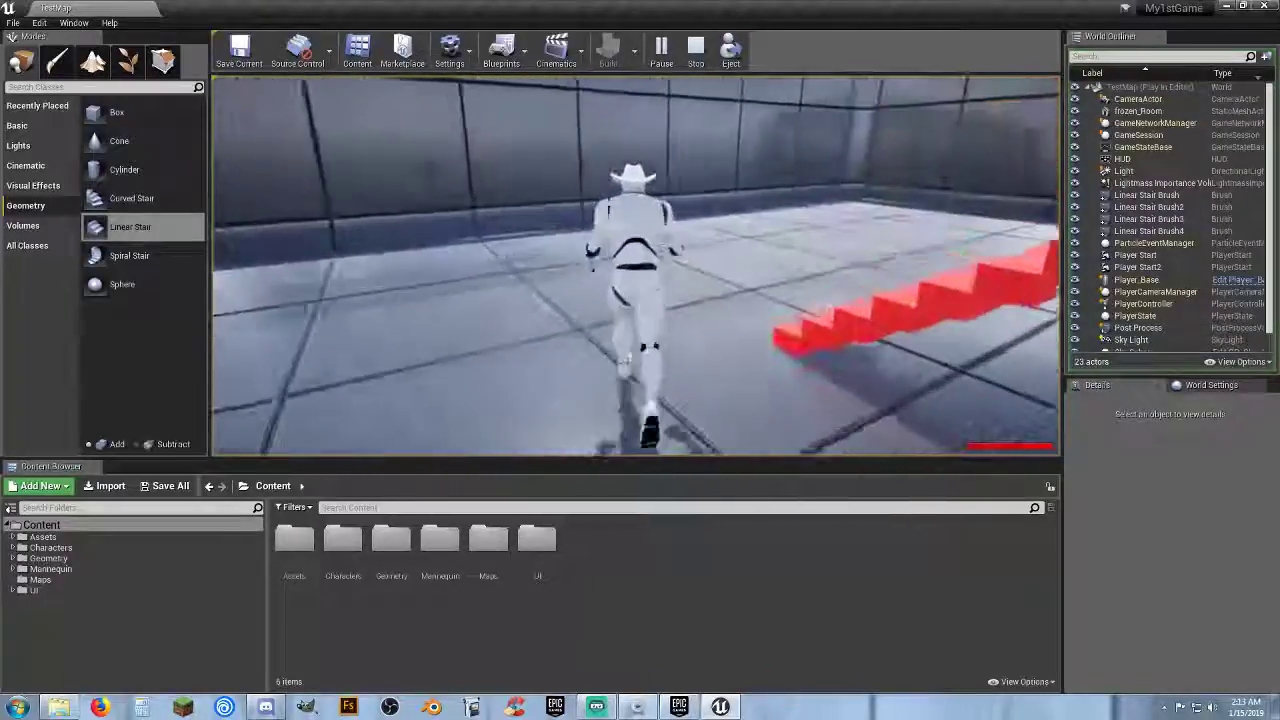
pyautogui.press('w')
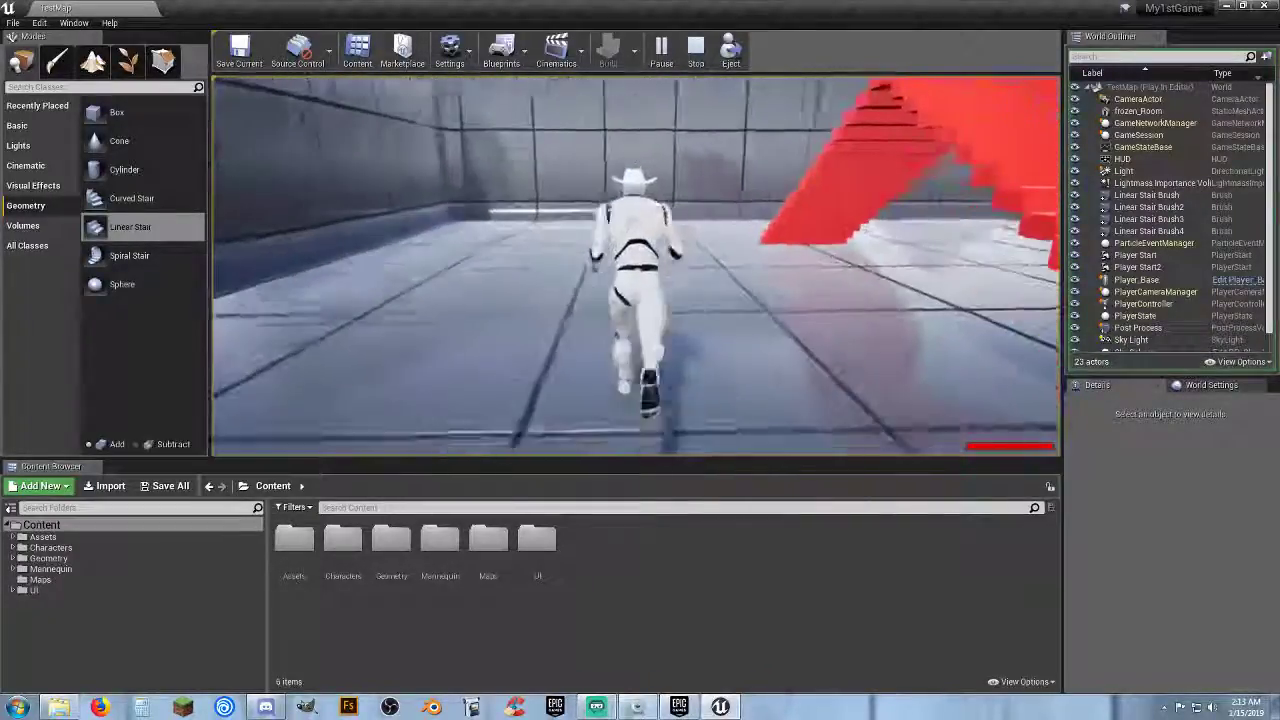
# Run the character up and over the red linear stairs several times to test climbing
pyautogui.press('w')
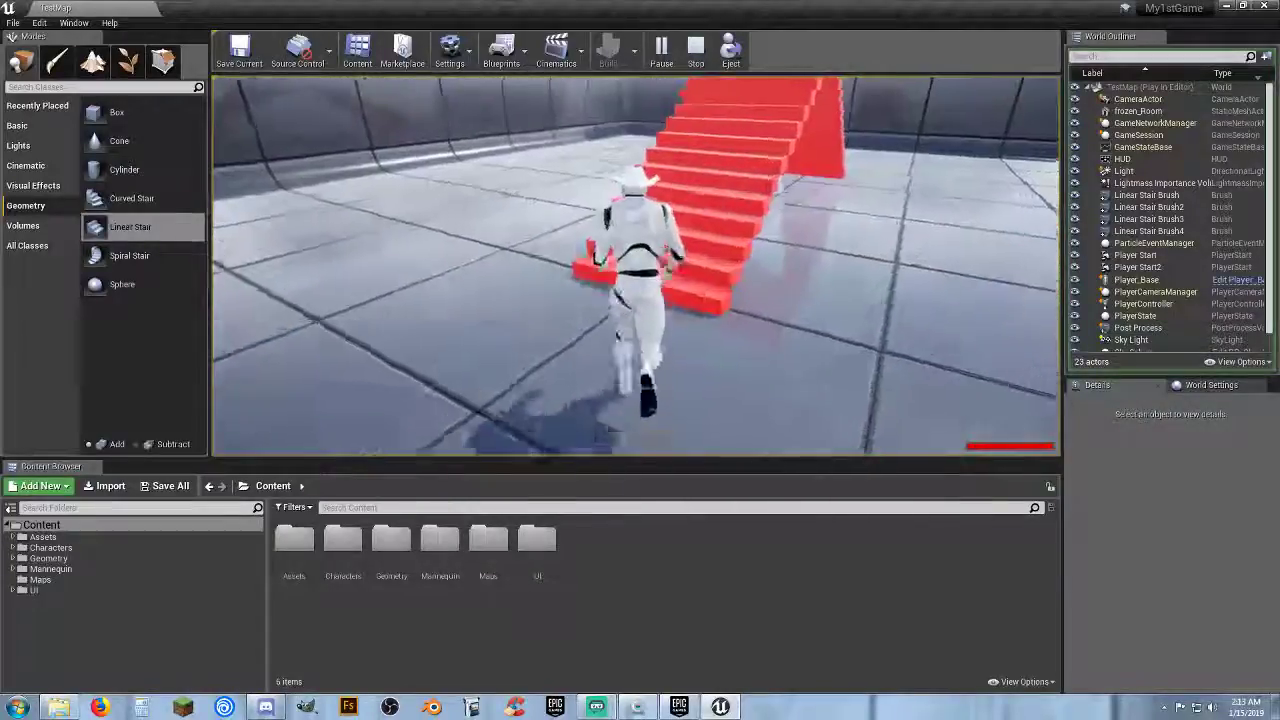
pyautogui.press('w')
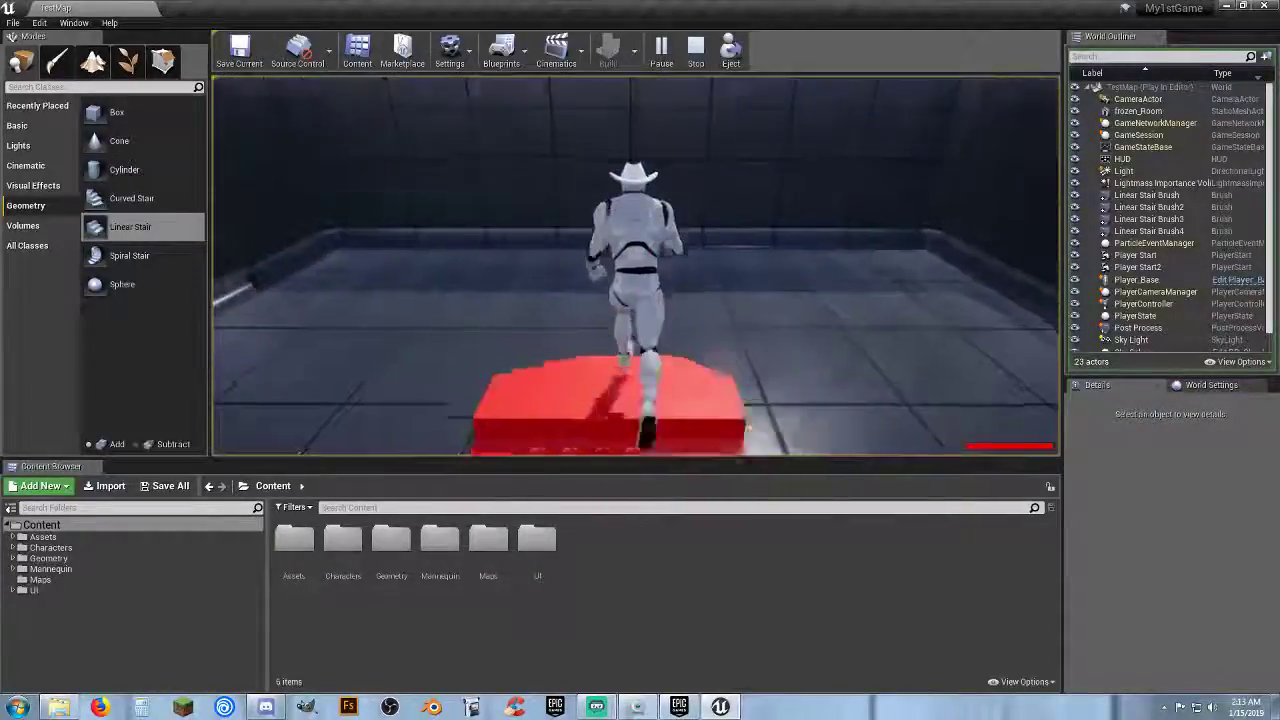
pyautogui.press('w')
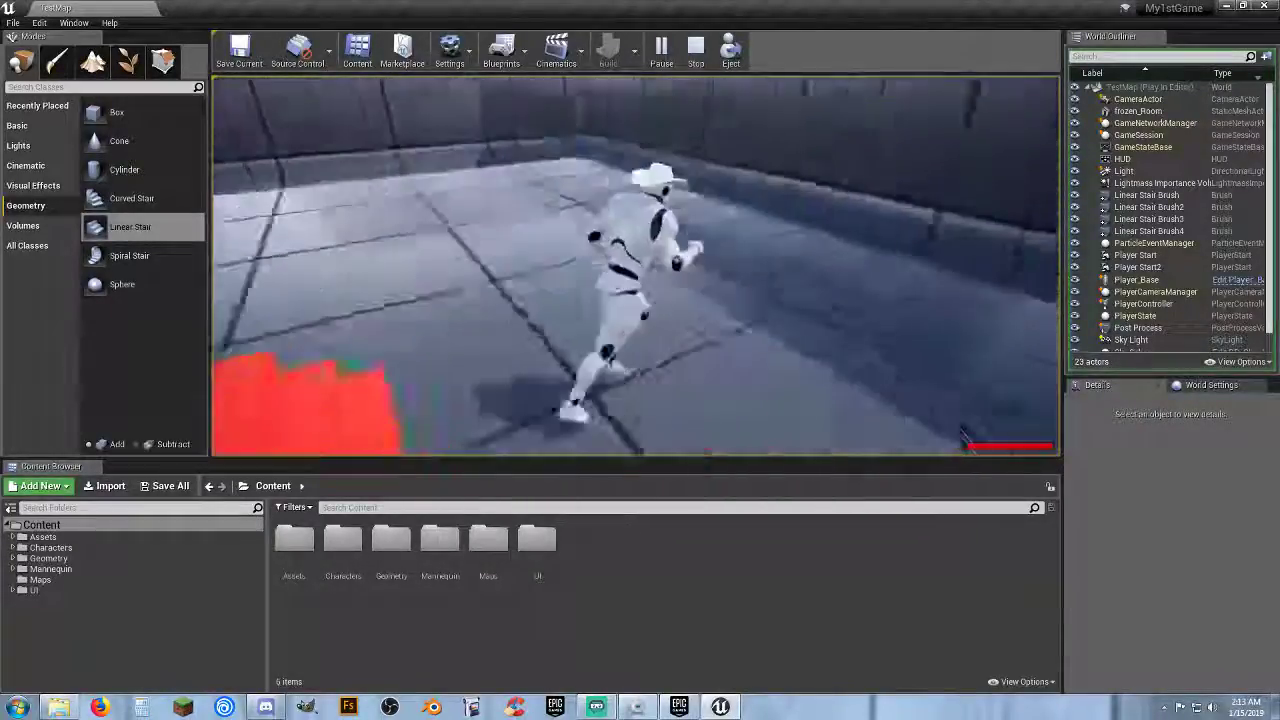
pyautogui.press('w')
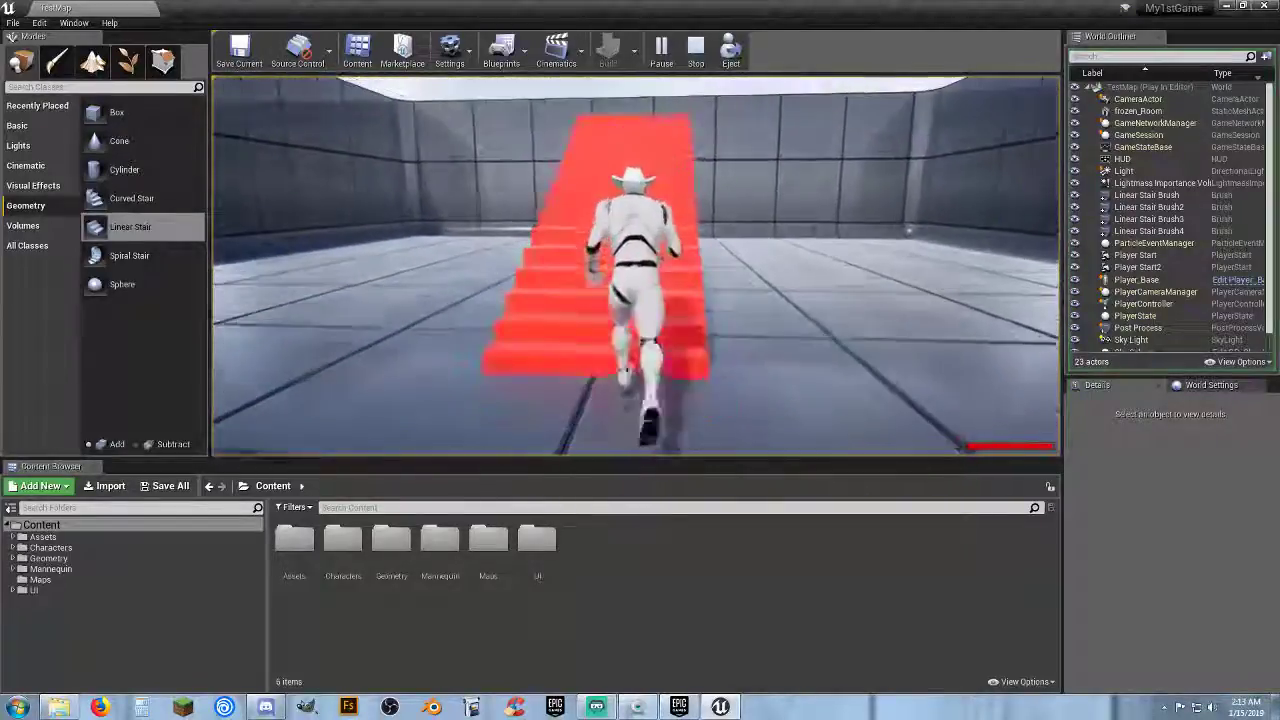
pyautogui.press('w')
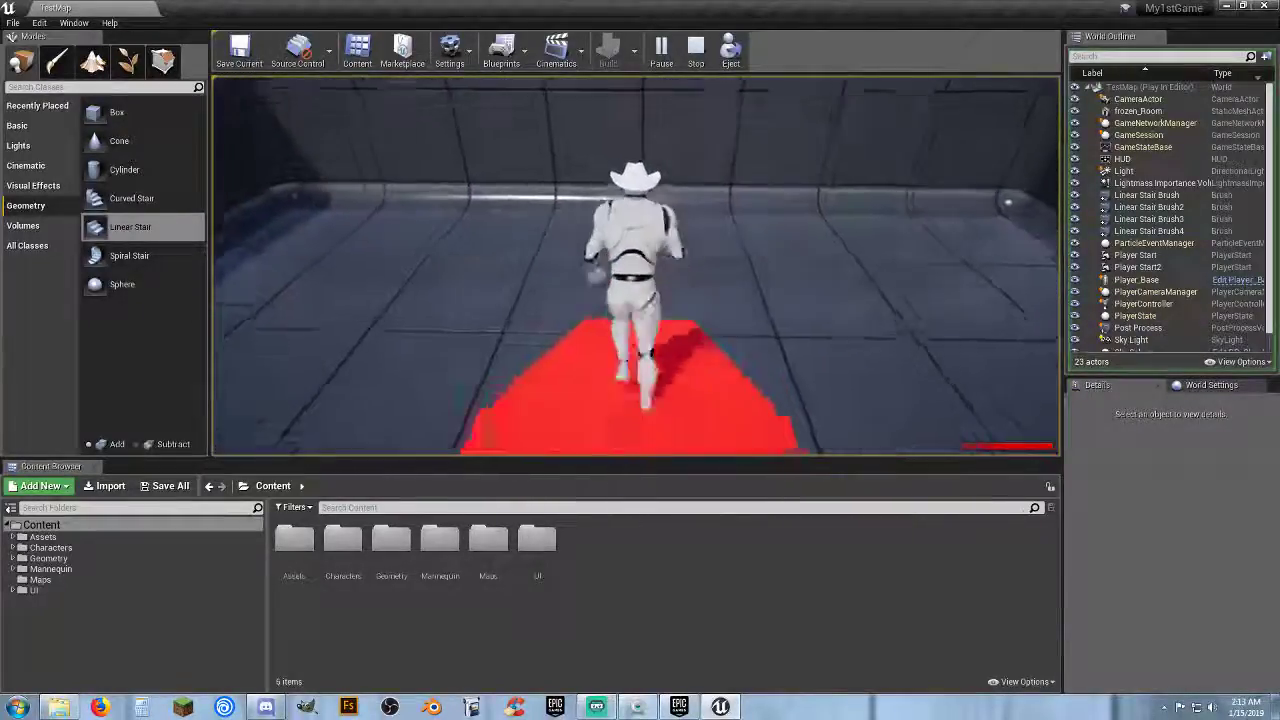
pyautogui.press('w')
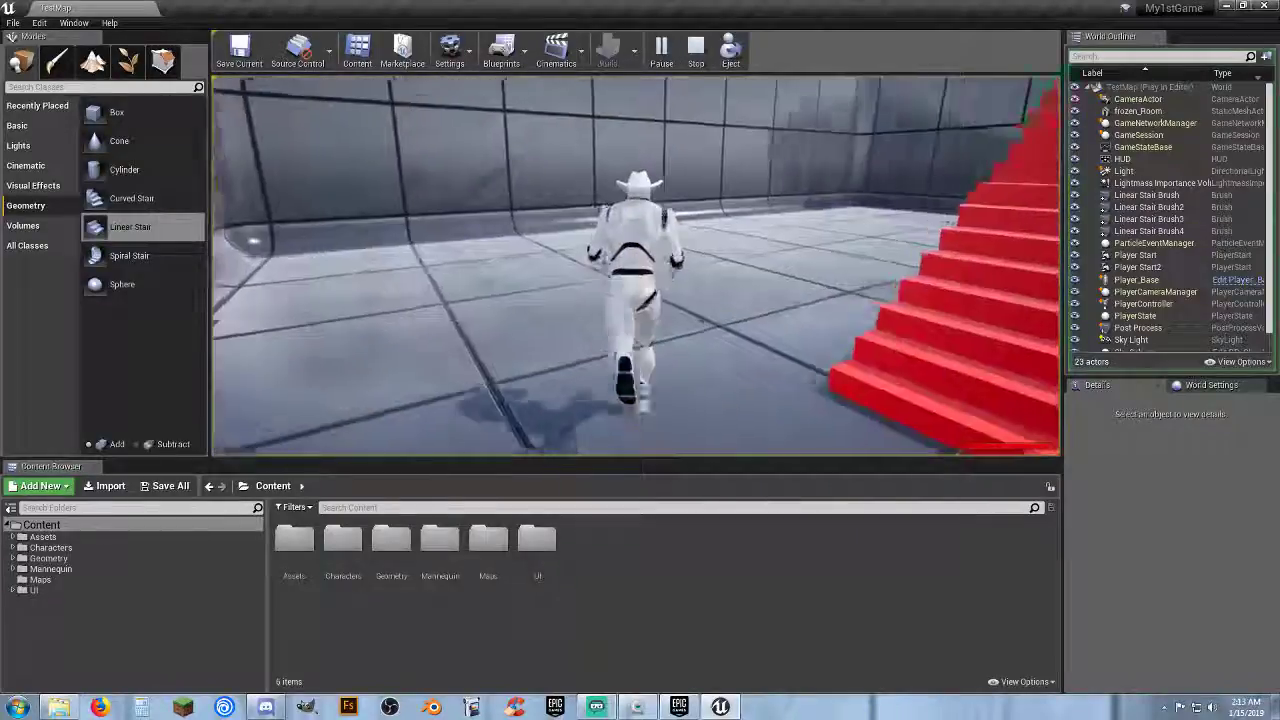
pyautogui.press('w')
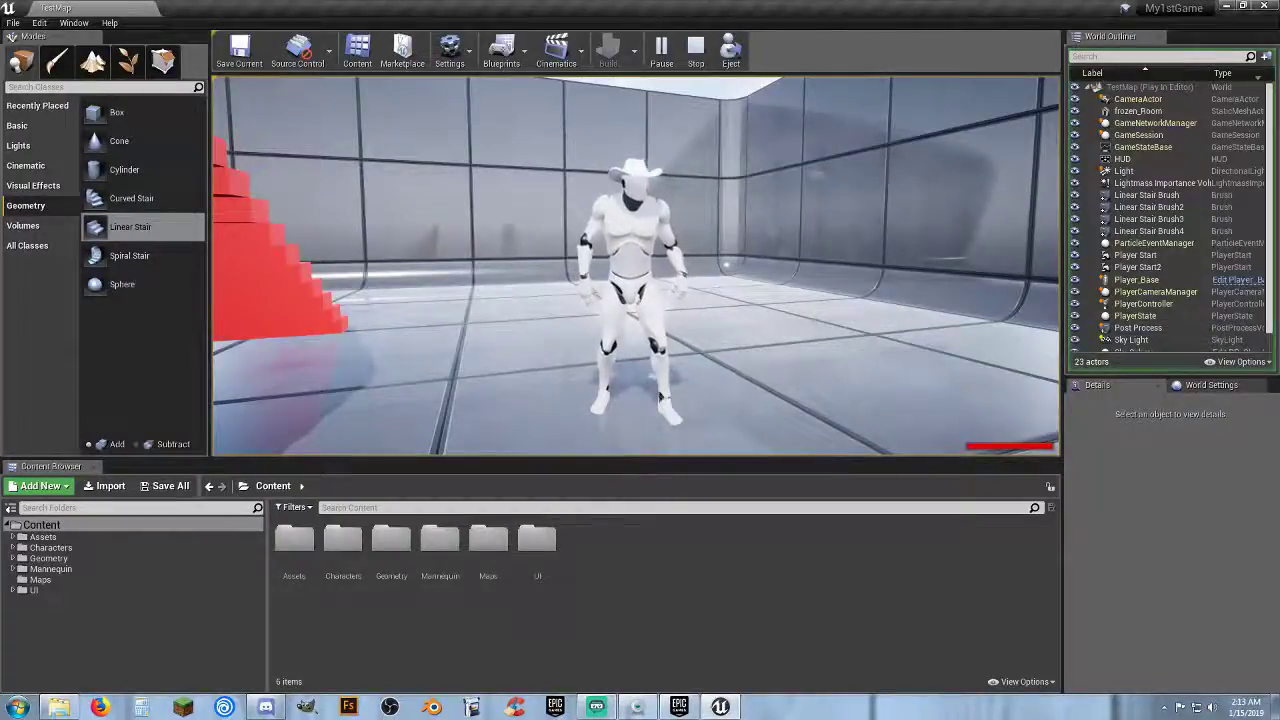
pyautogui.press('w')
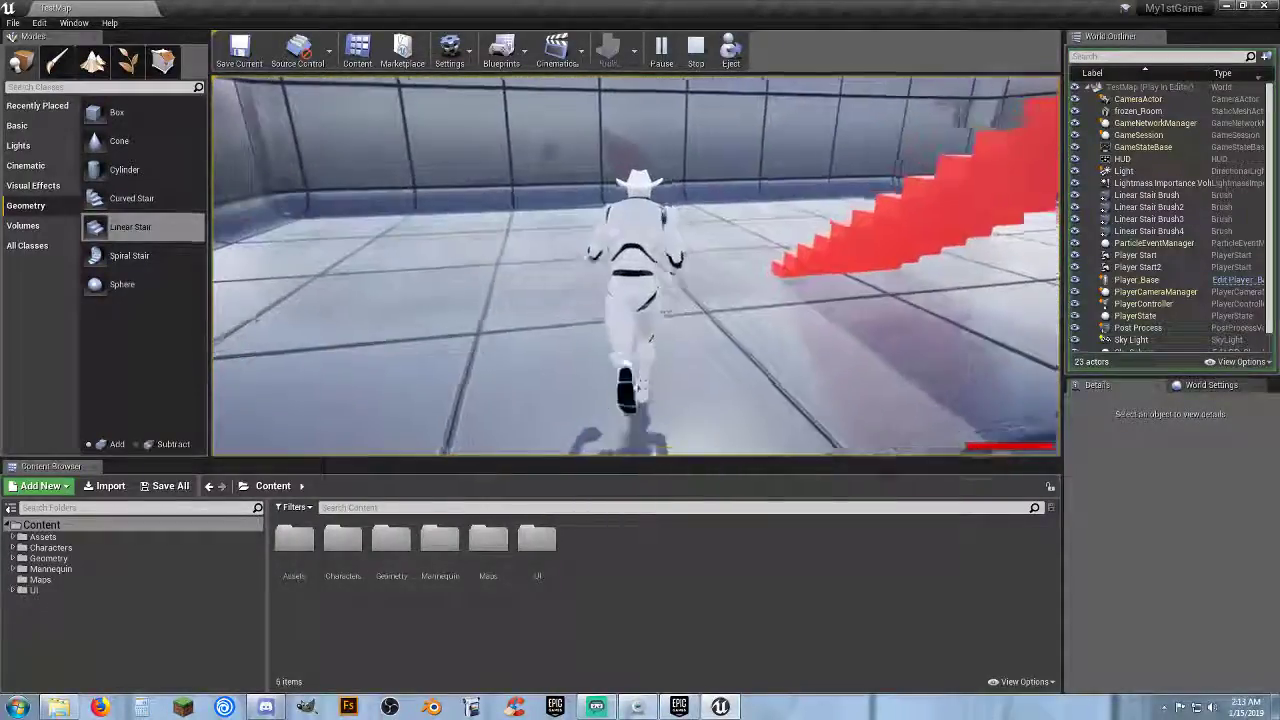
pyautogui.press('w')
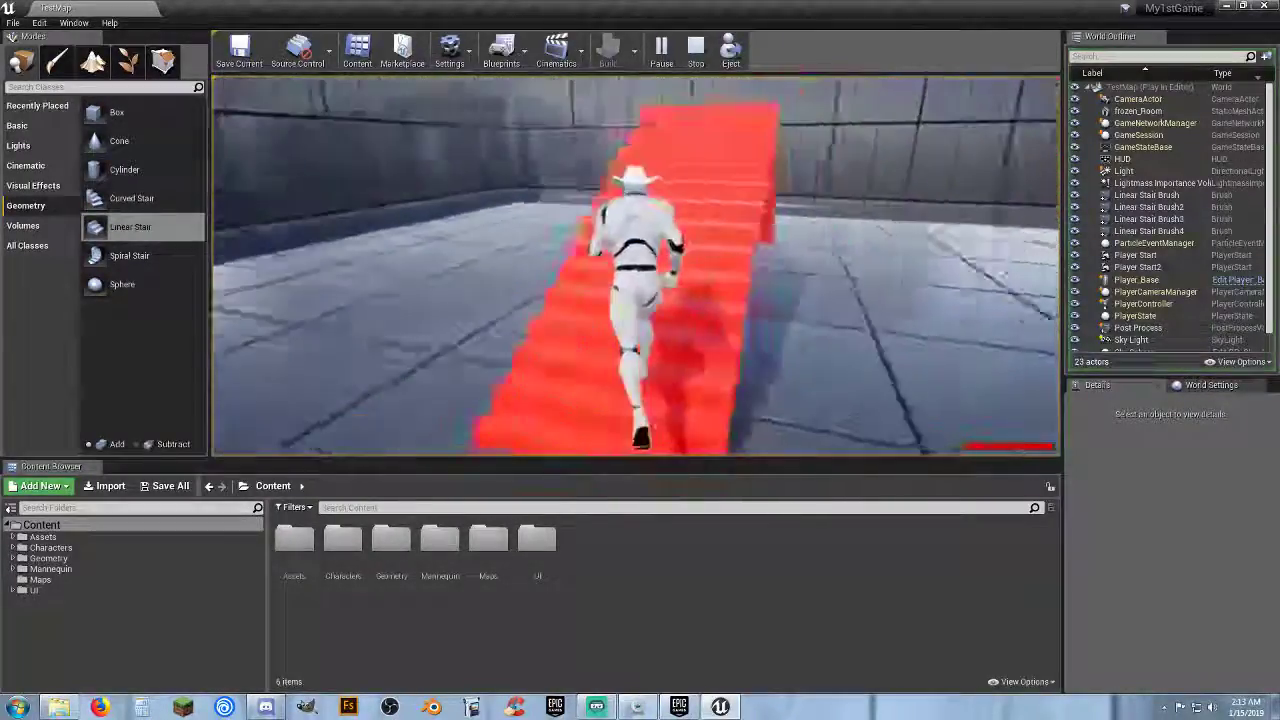
pyautogui.press('w')
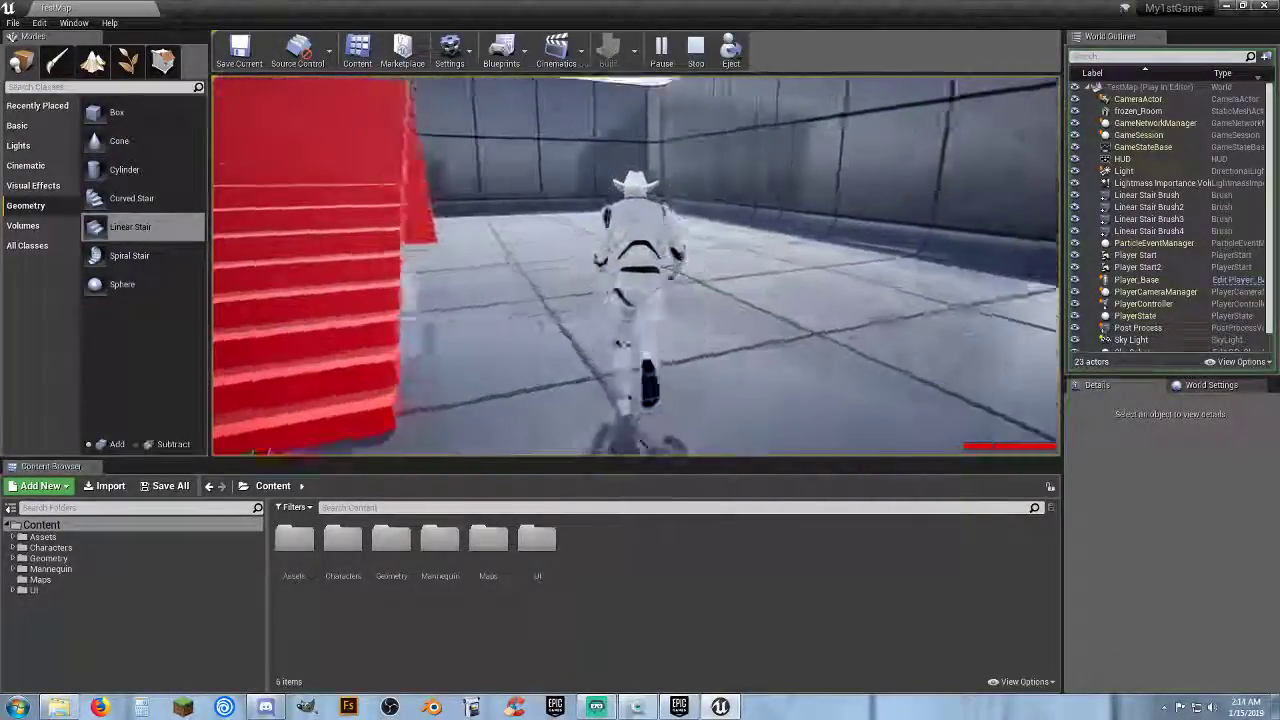
# Run the character around and beneath the stair arch, and end the play session
pyautogui.press('d')
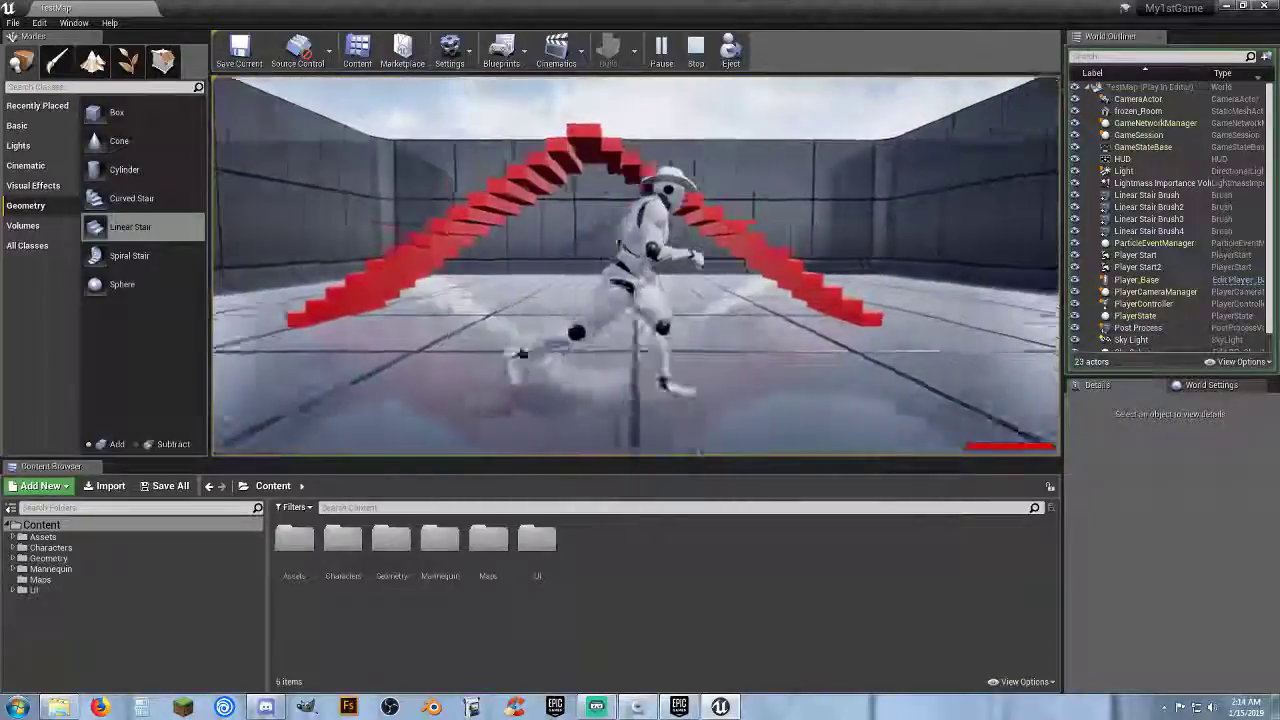
pyautogui.press('w')
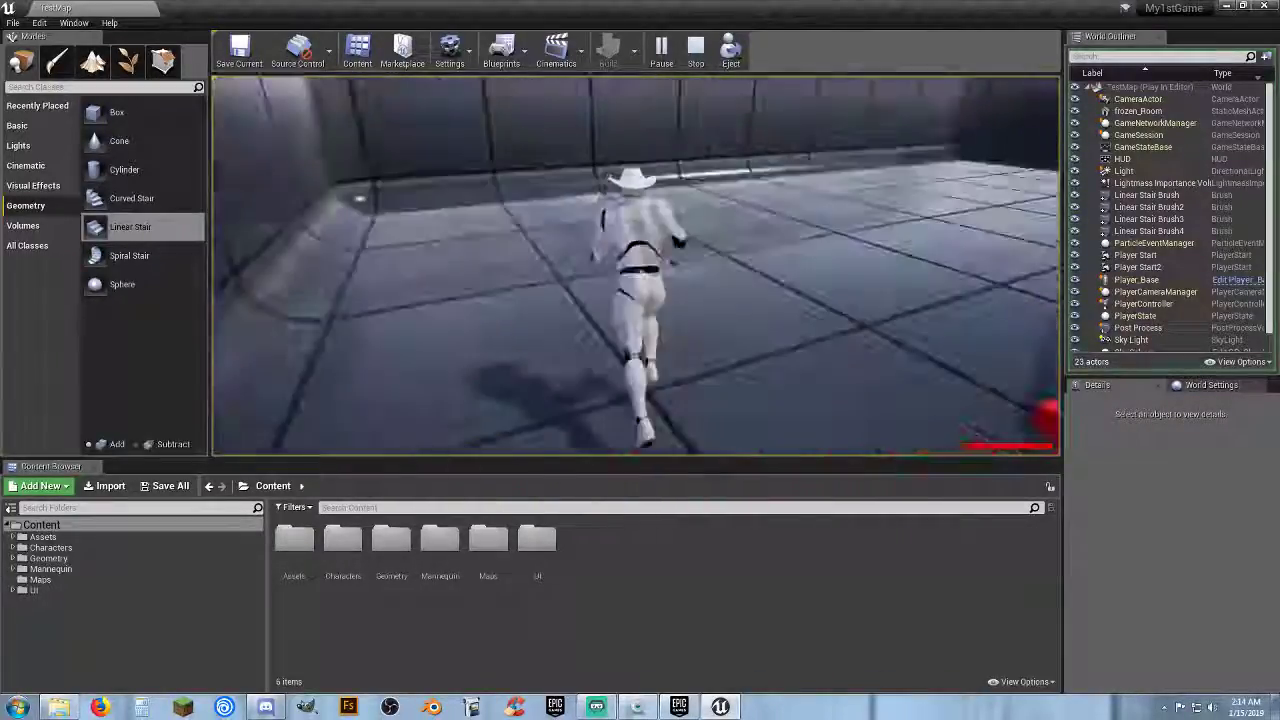
pyautogui.press('w')
pyautogui.press('w')
pyautogui.press('w')
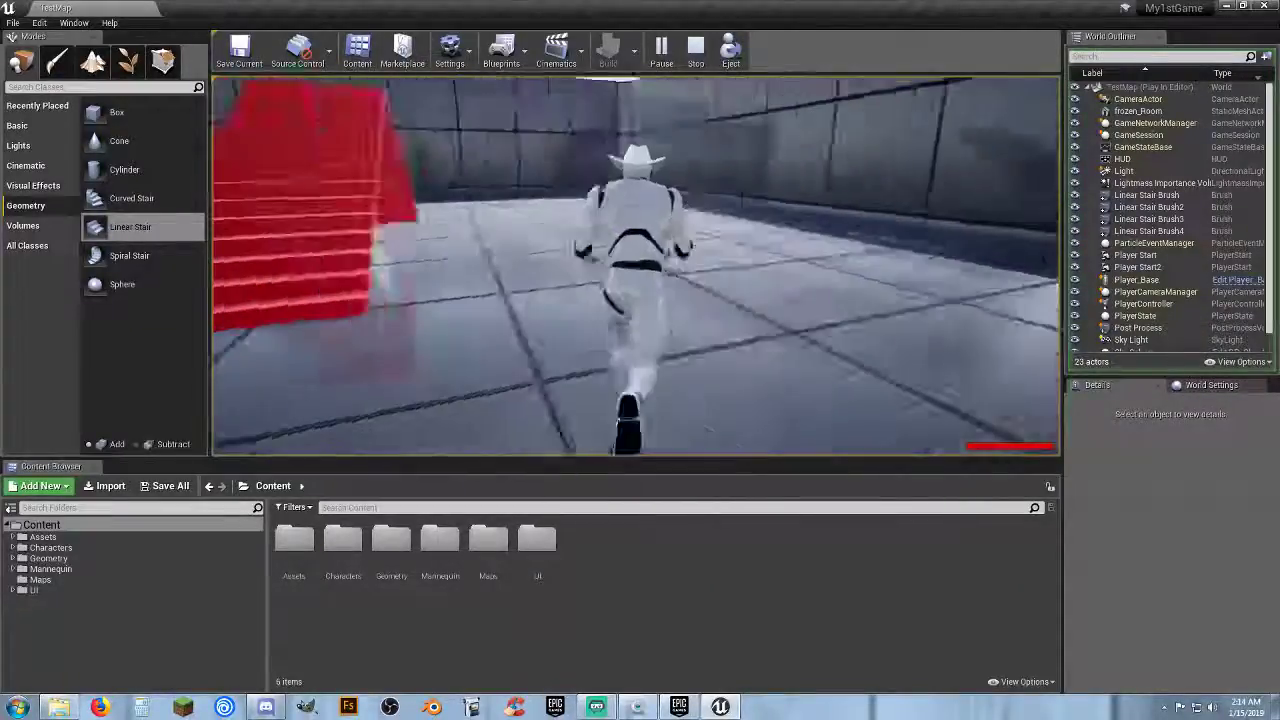
pyautogui.press('w')
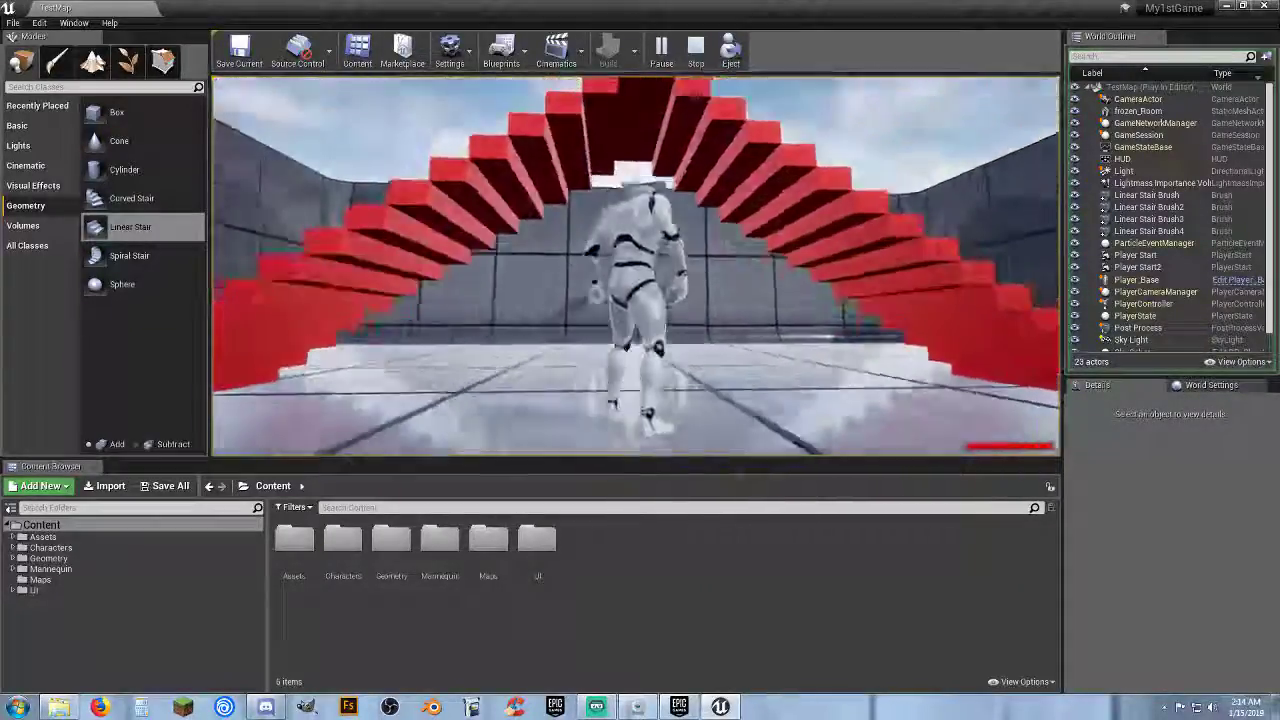
pyautogui.press('s')
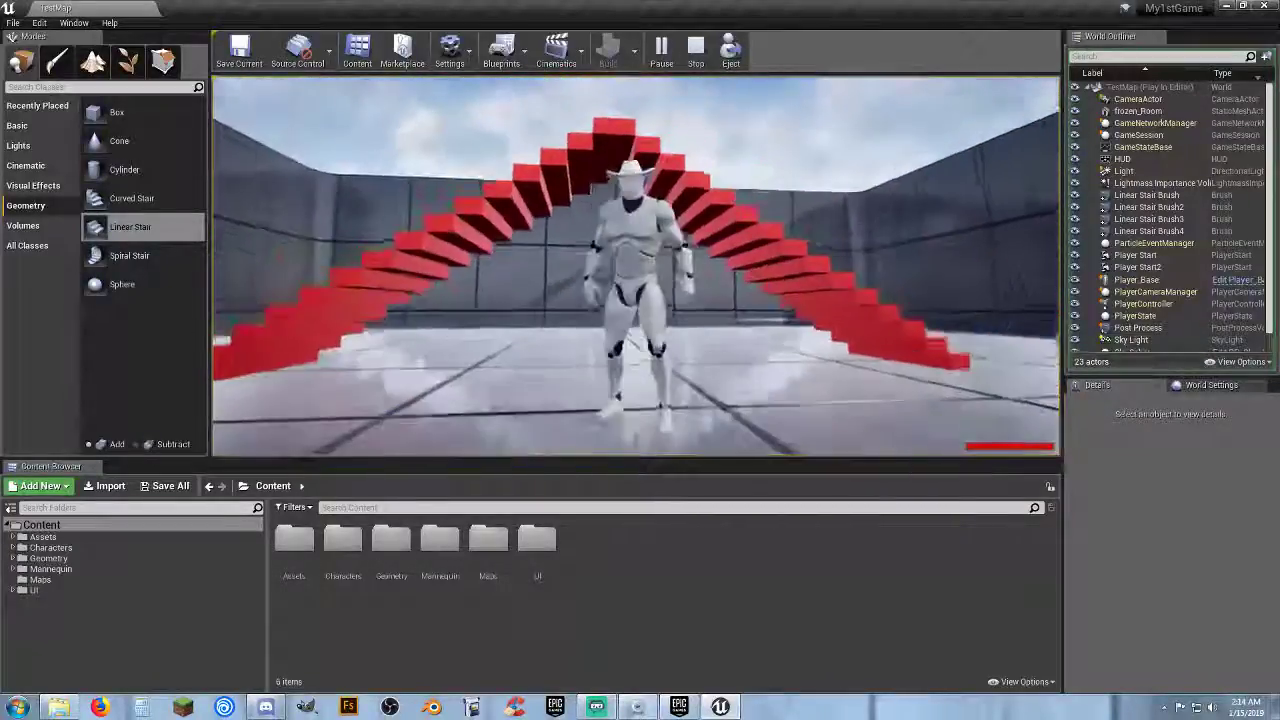
pyautogui.press('w')
pyautogui.press('w')
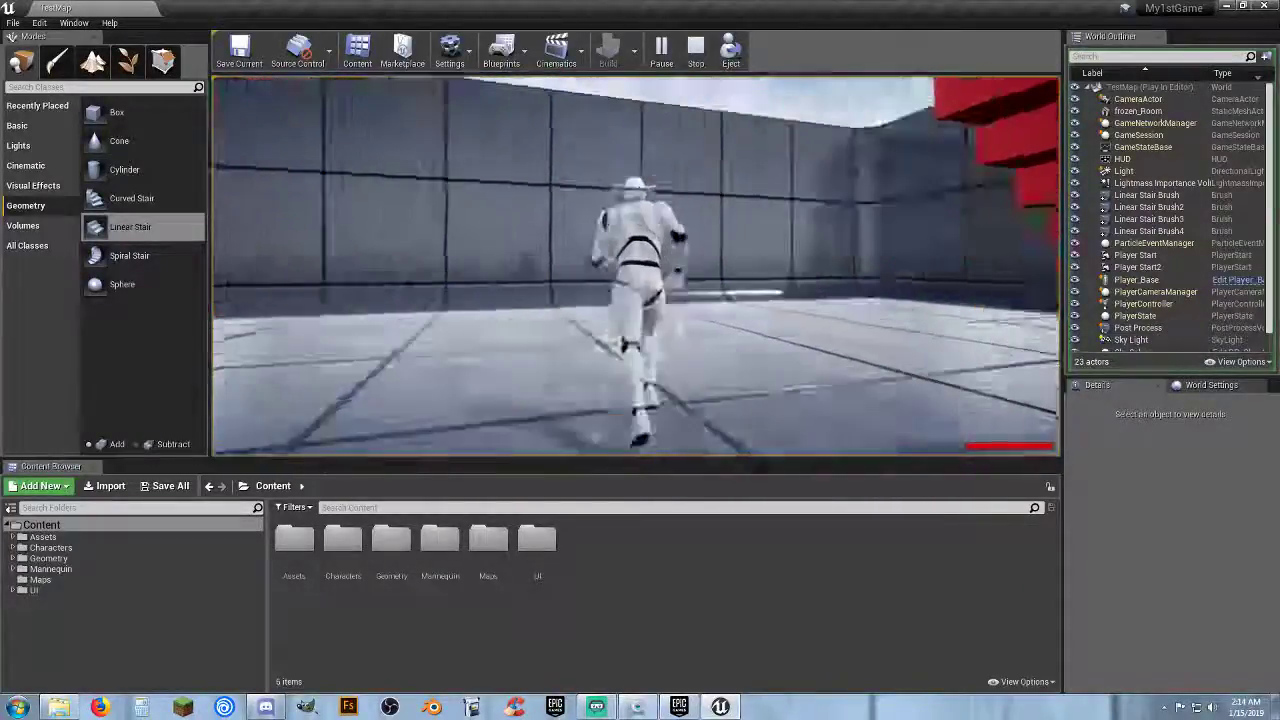
pyautogui.press('s')
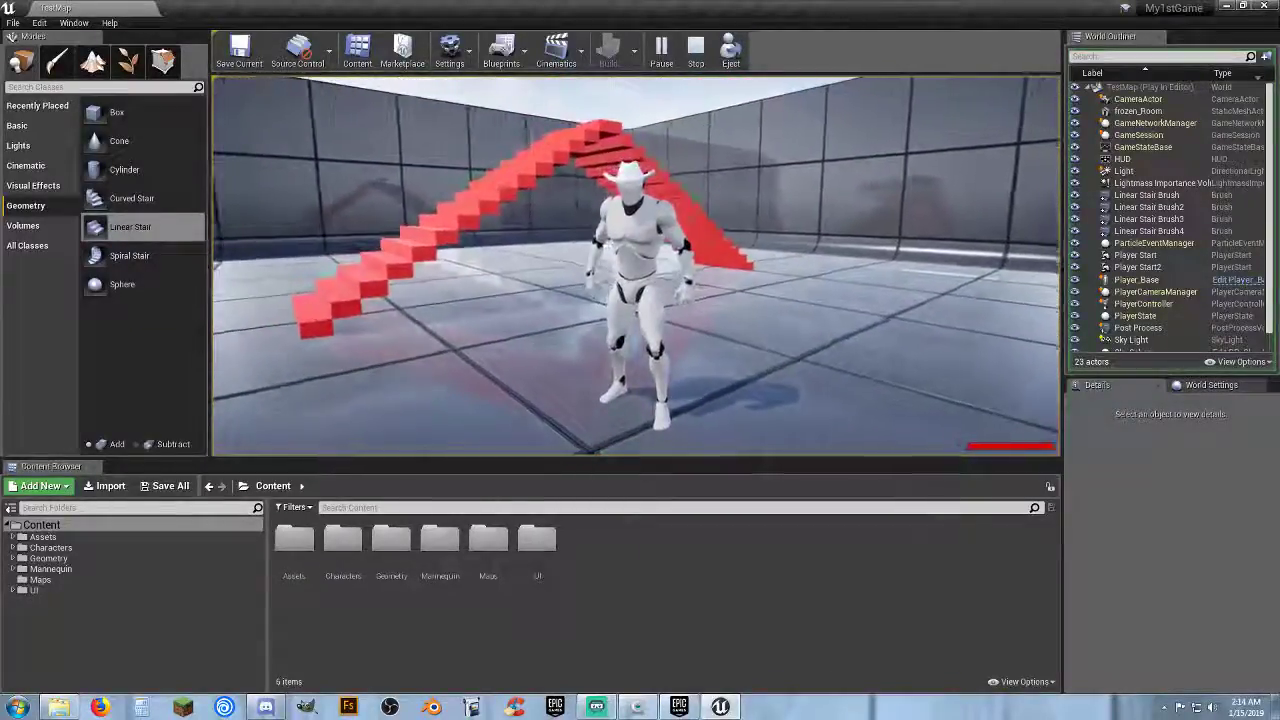
pyautogui.press('s')
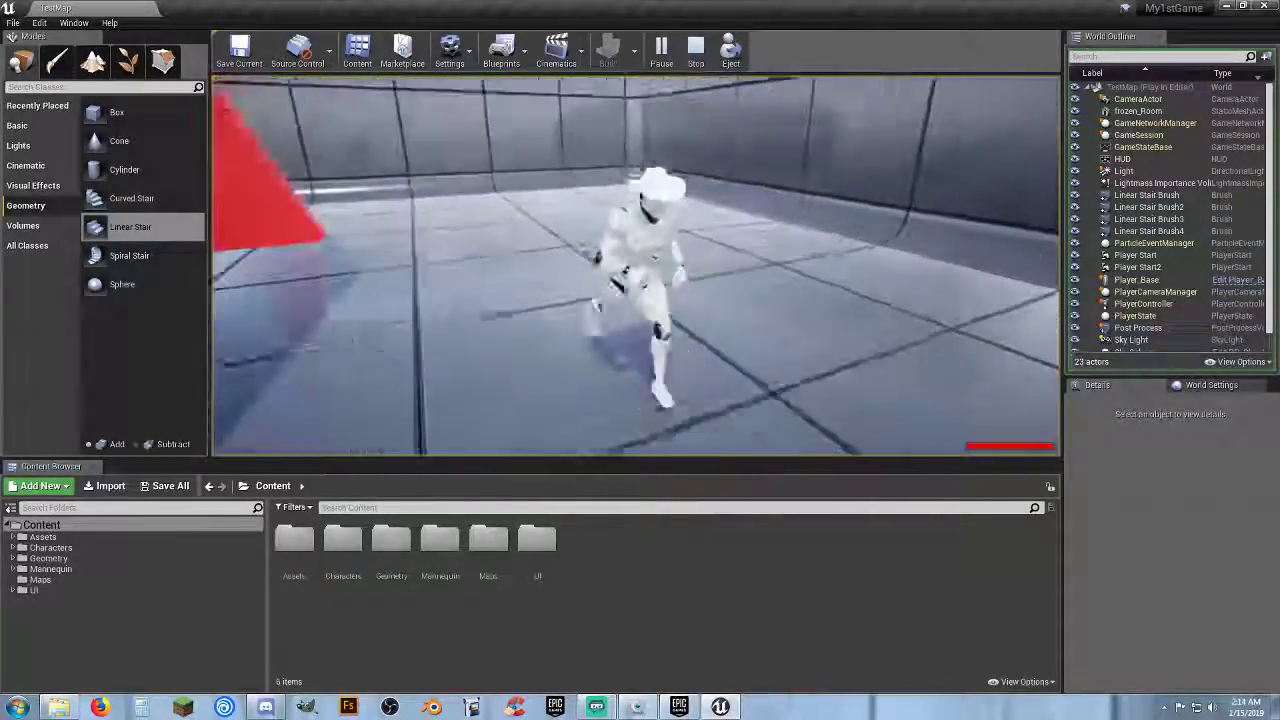
pyautogui.press('s')
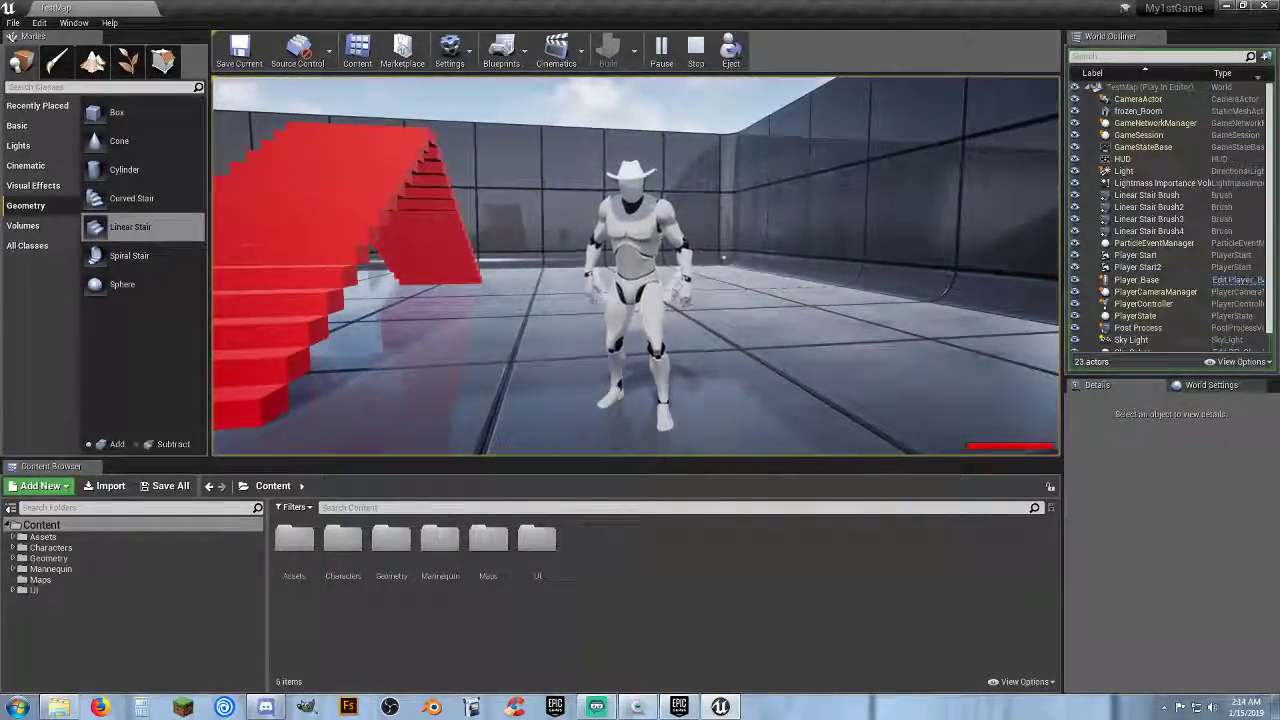
pyautogui.press('Escape')
pyautogui.moveTo(913, 302); pyautogui.dragTo(901, 236, button='right')
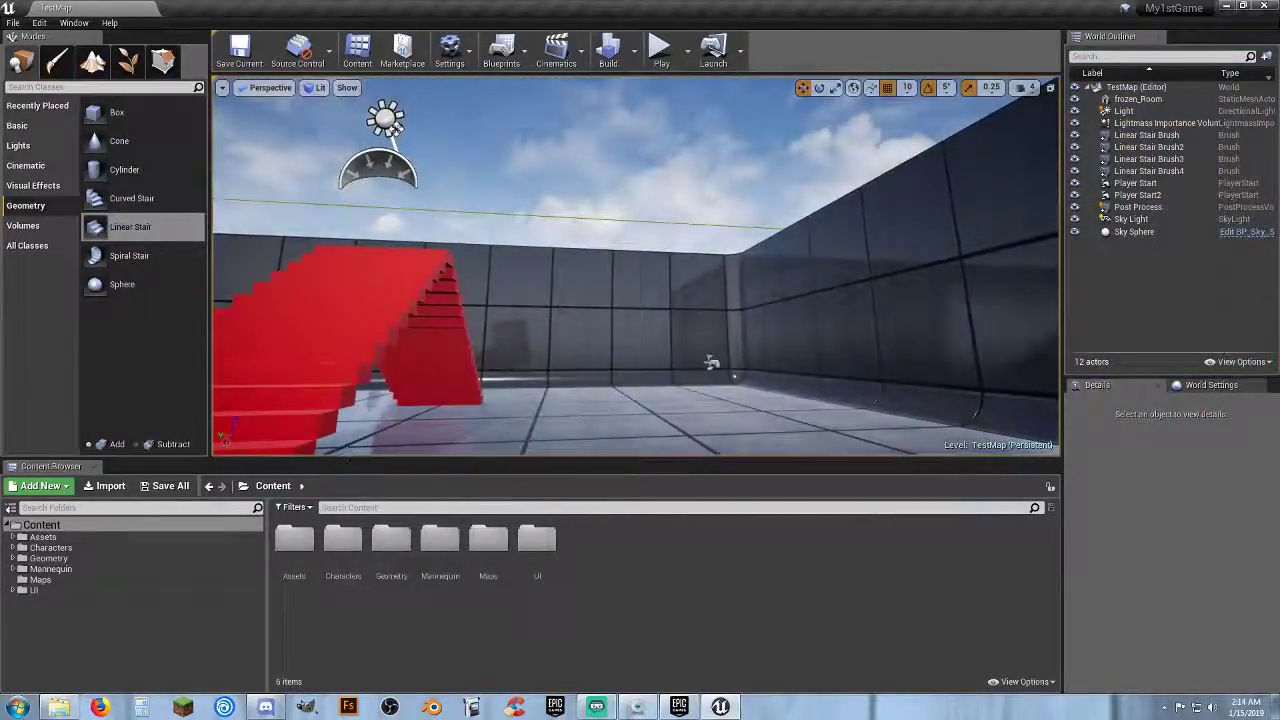
# Show the contents of the Mesh folder under Assets and view the open floor beside the red stairs
pyautogui.click(15, 540)
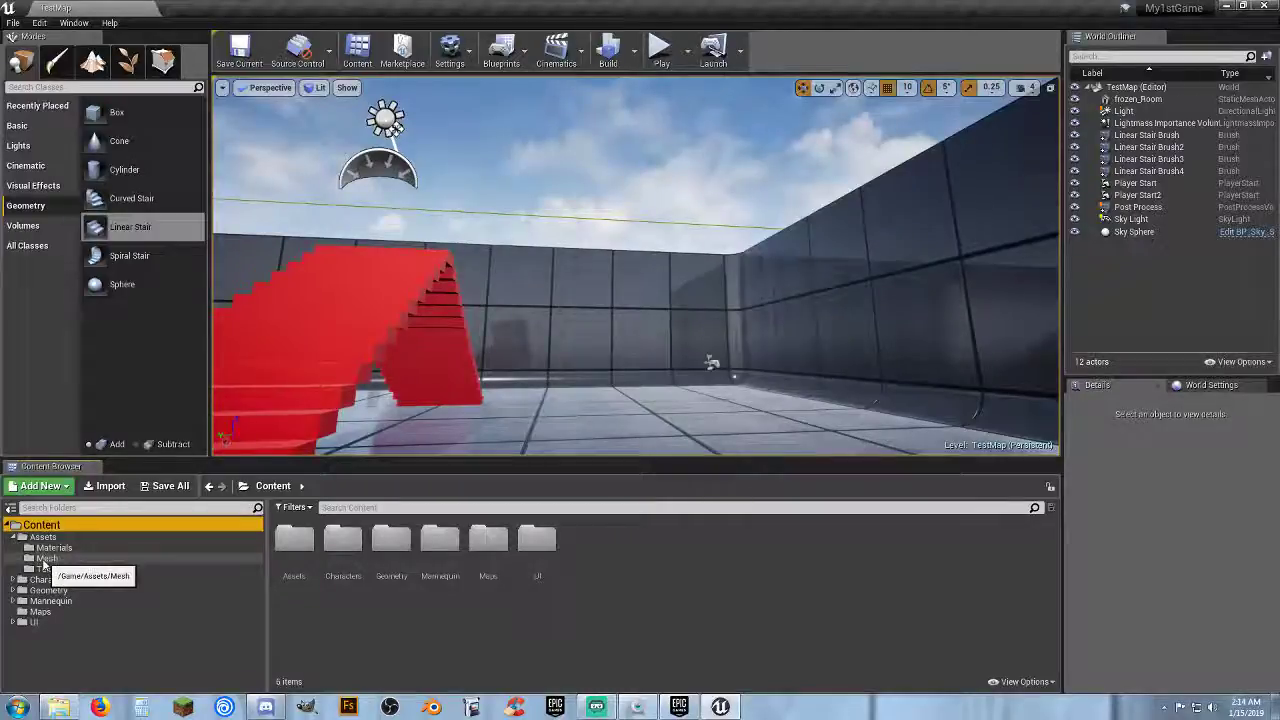
pyautogui.click(47, 558)
pyautogui.click(467, 543)
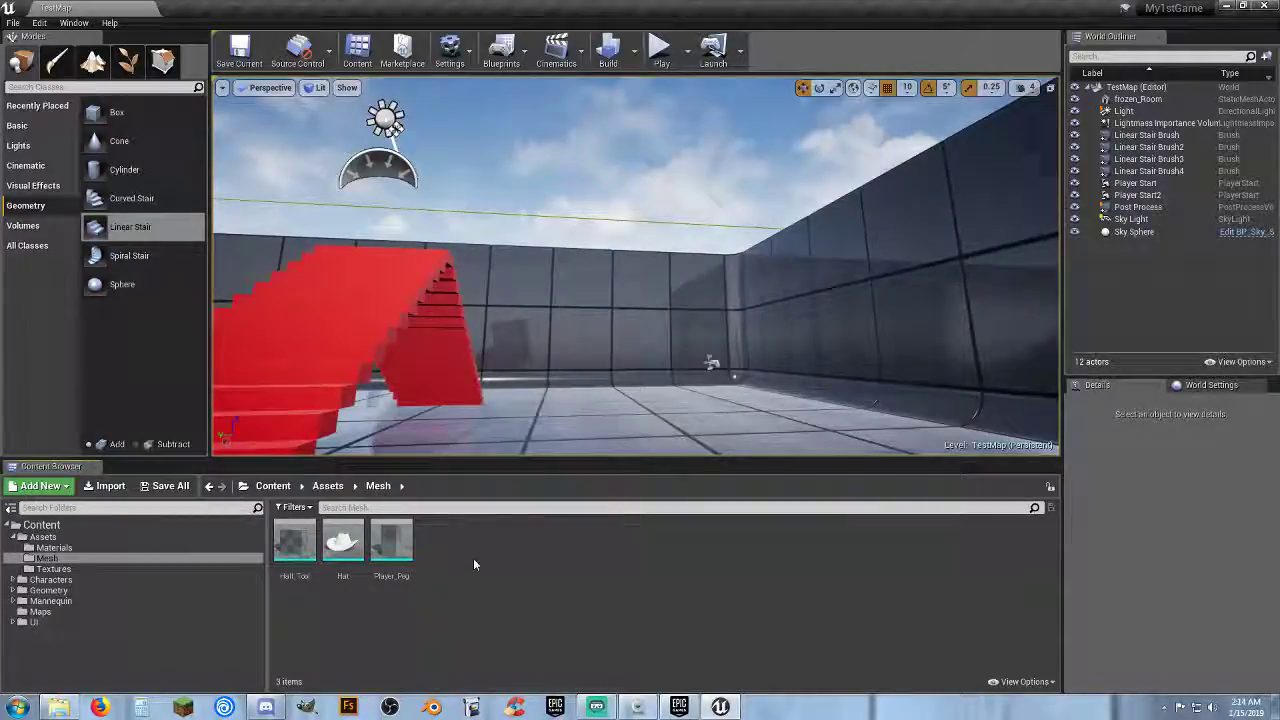
pyautogui.moveTo(685, 331); pyautogui.dragTo(735, 294, button='right')
pyautogui.press('w')
pyautogui.press('w')
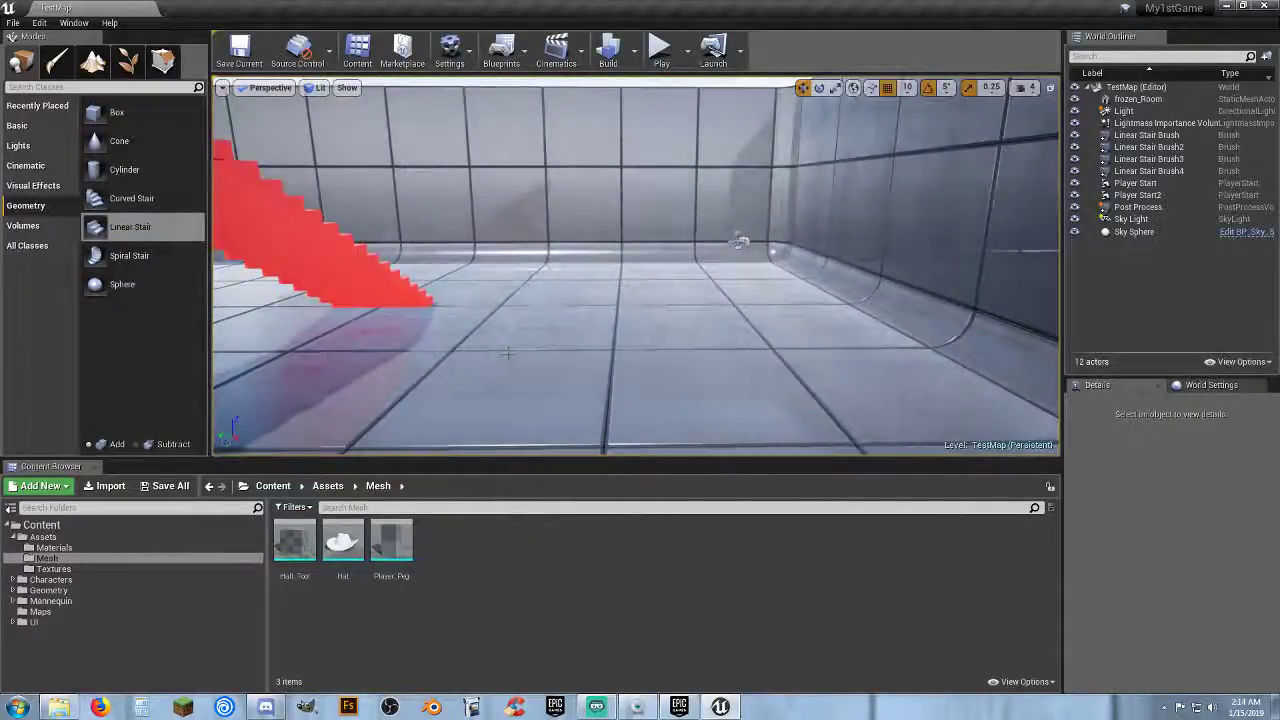
pyautogui.click(42, 128)
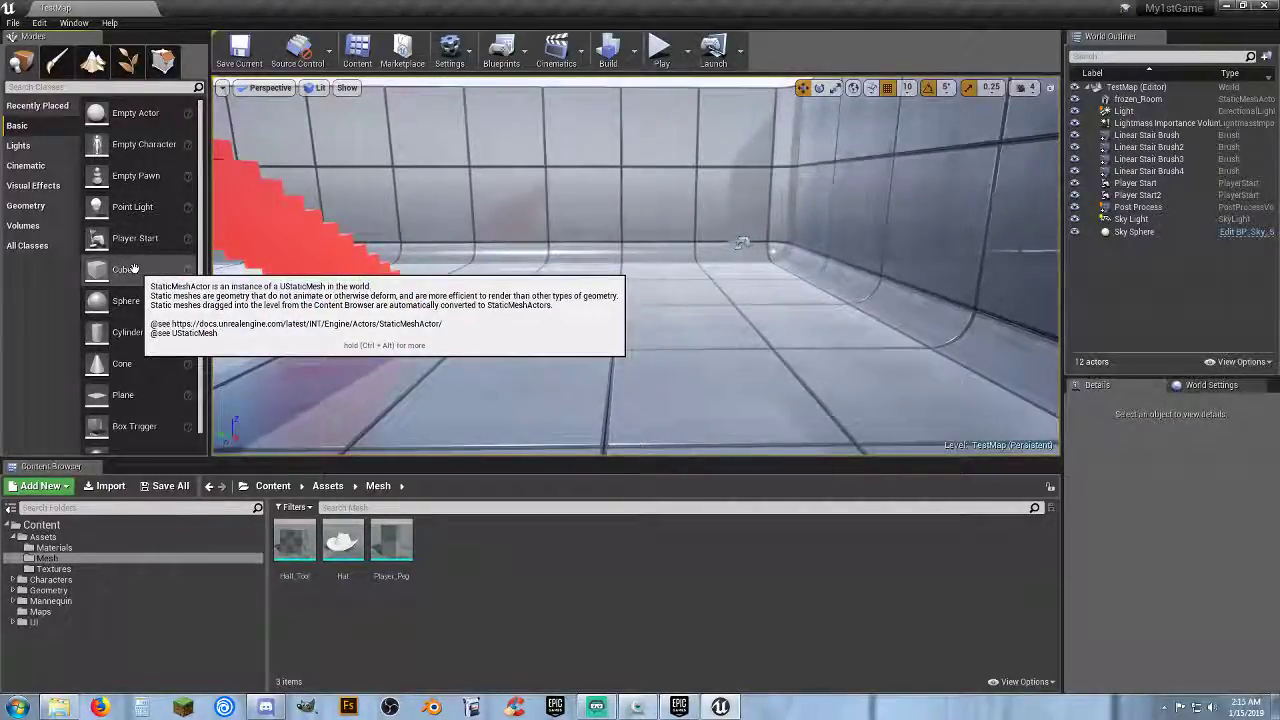
pyautogui.click(35, 206)
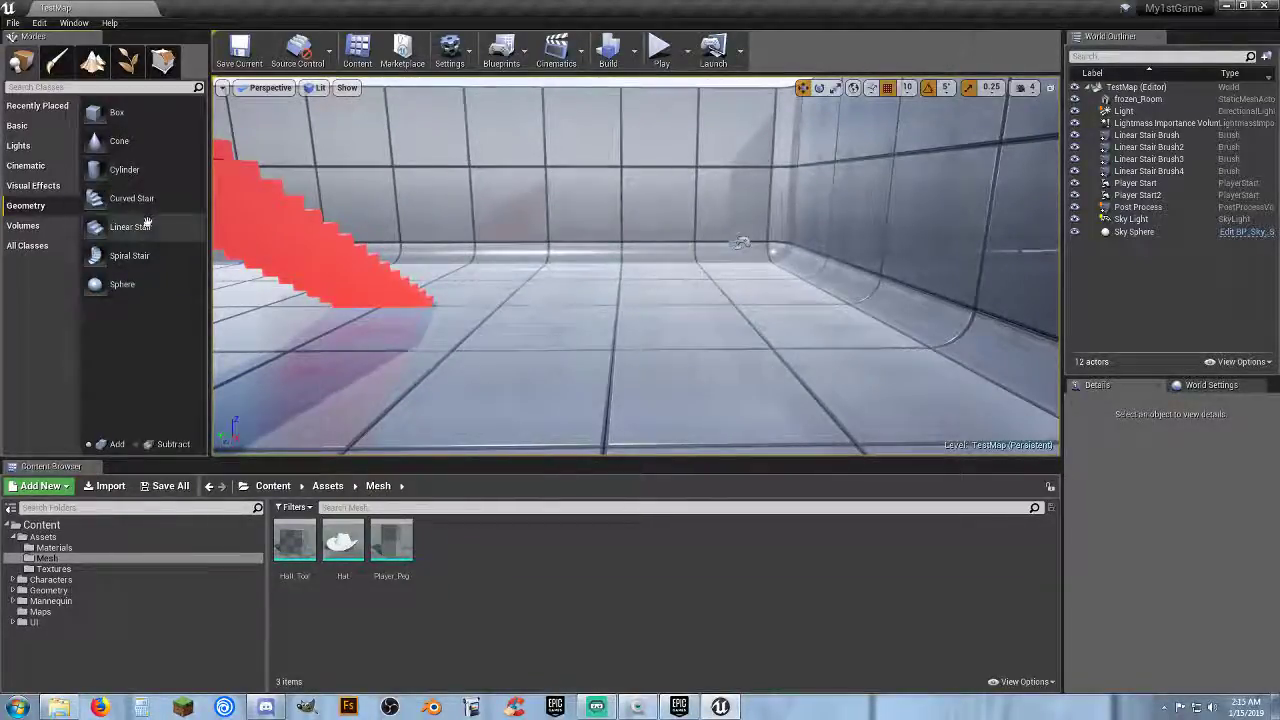
pyautogui.click(18, 125)
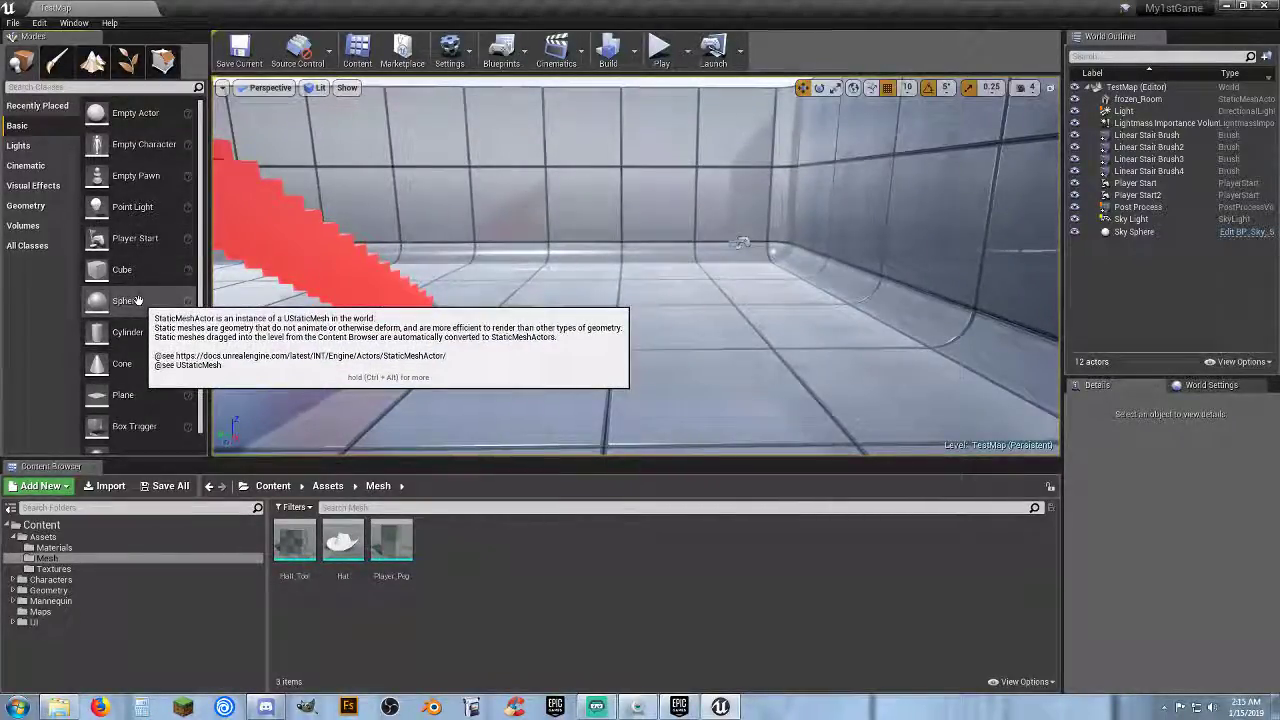
pyautogui.moveTo(530, 282); pyautogui.dragTo(524, 254, button='right')
pyautogui.moveTo(755, 302); pyautogui.dragTo(760, 170, button='right')
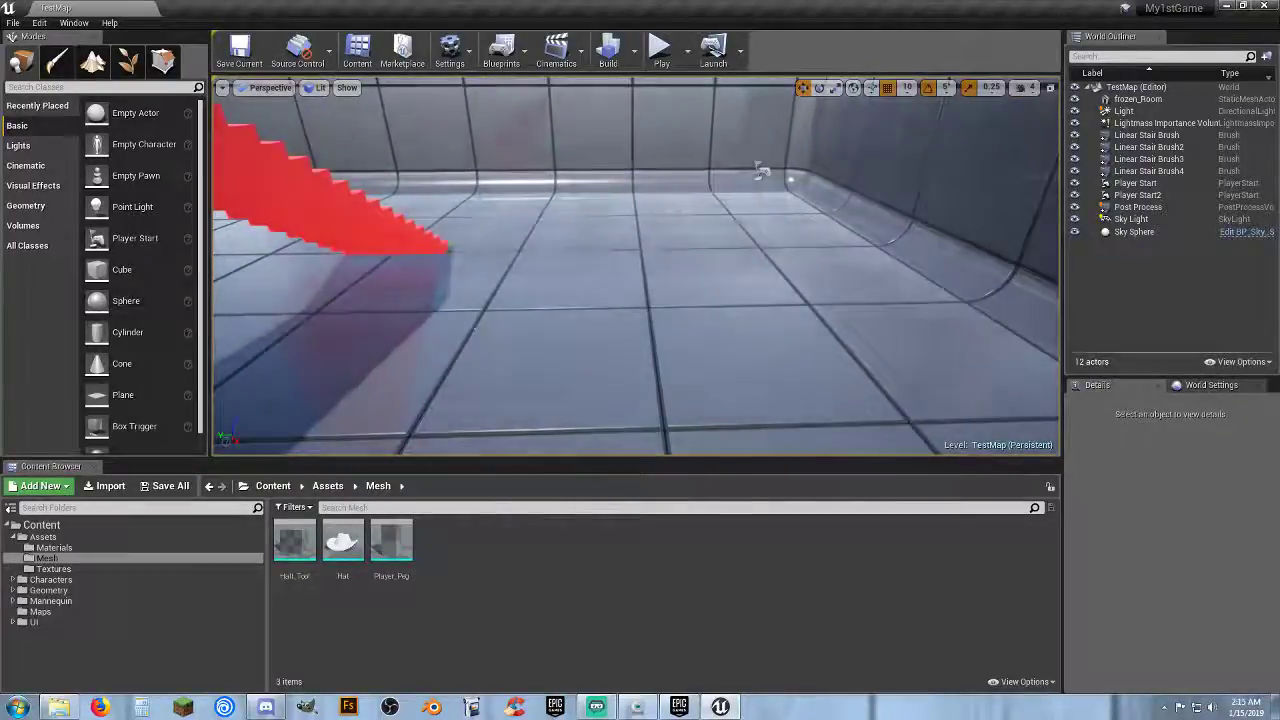
pyautogui.moveTo(122, 332); pyautogui.dragTo(648, 301)
pyautogui.press('Delete')
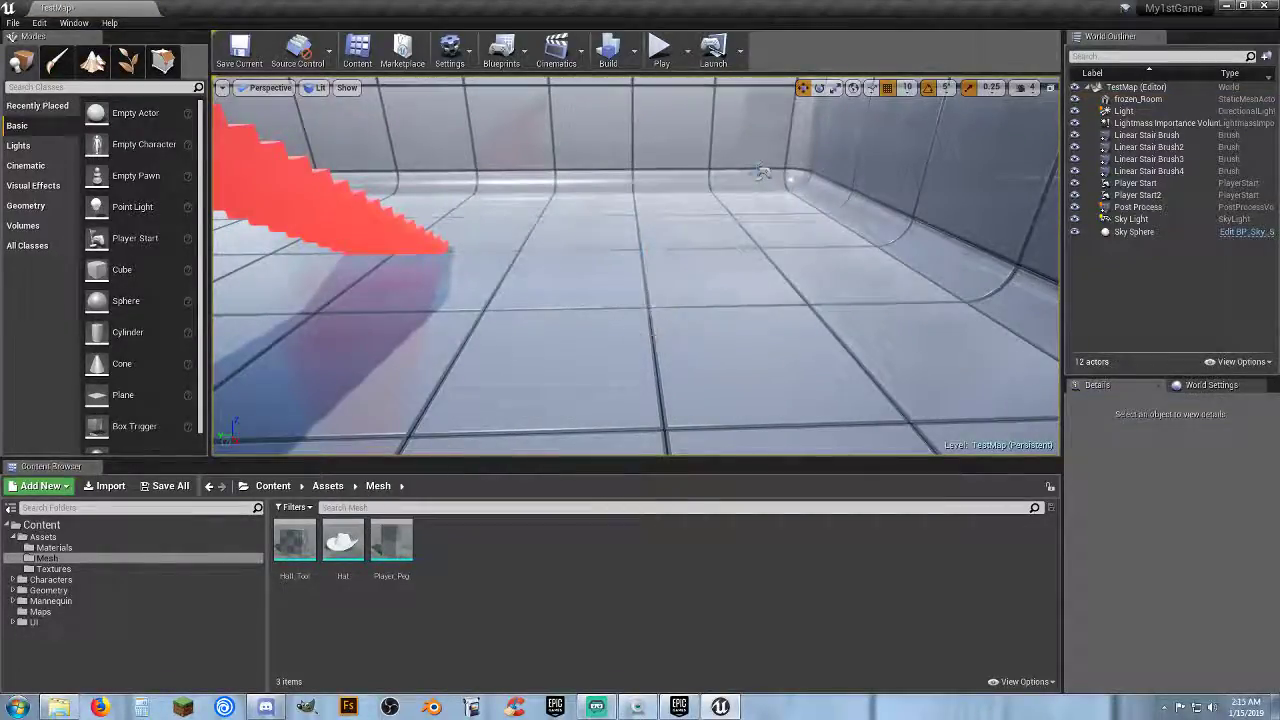
# Save the changed TestMap level and create a new level from the Default template
pyautogui.click(166, 486)
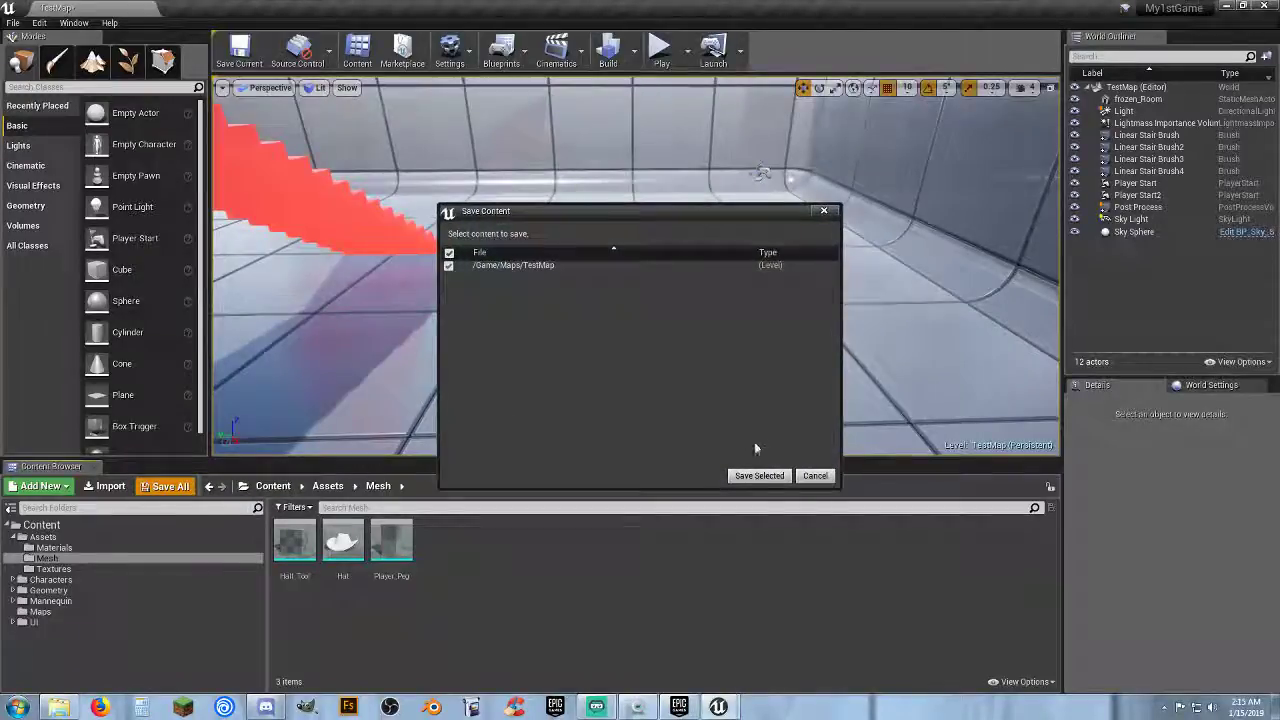
pyautogui.click(759, 475)
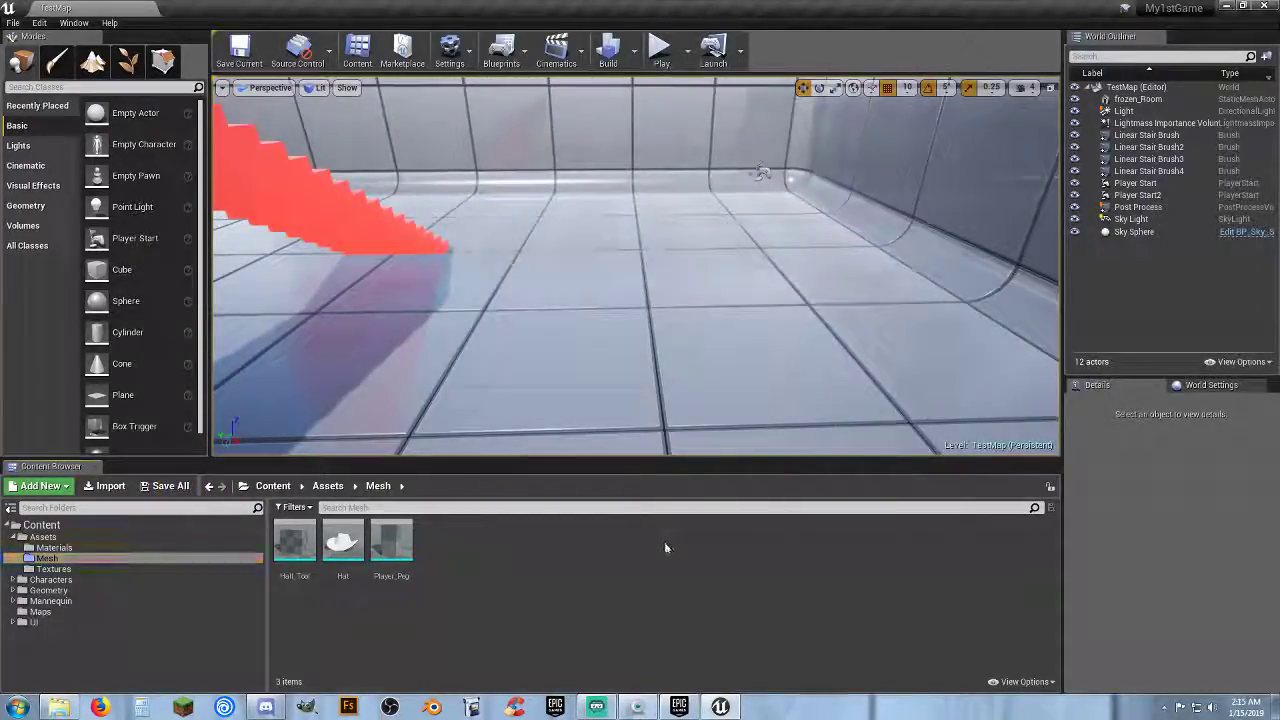
pyautogui.moveTo(668, 395); pyautogui.dragTo(684, 341, button='right')
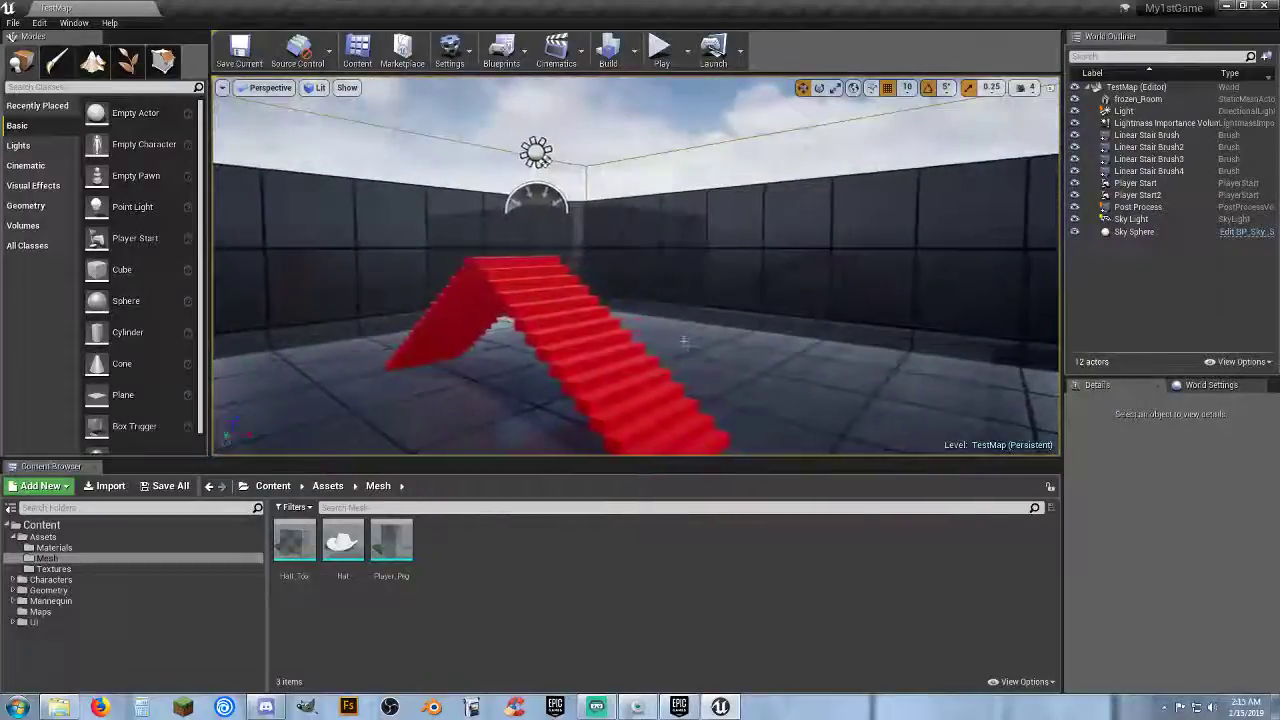
pyautogui.click(17, 22)
pyautogui.click(40, 43)
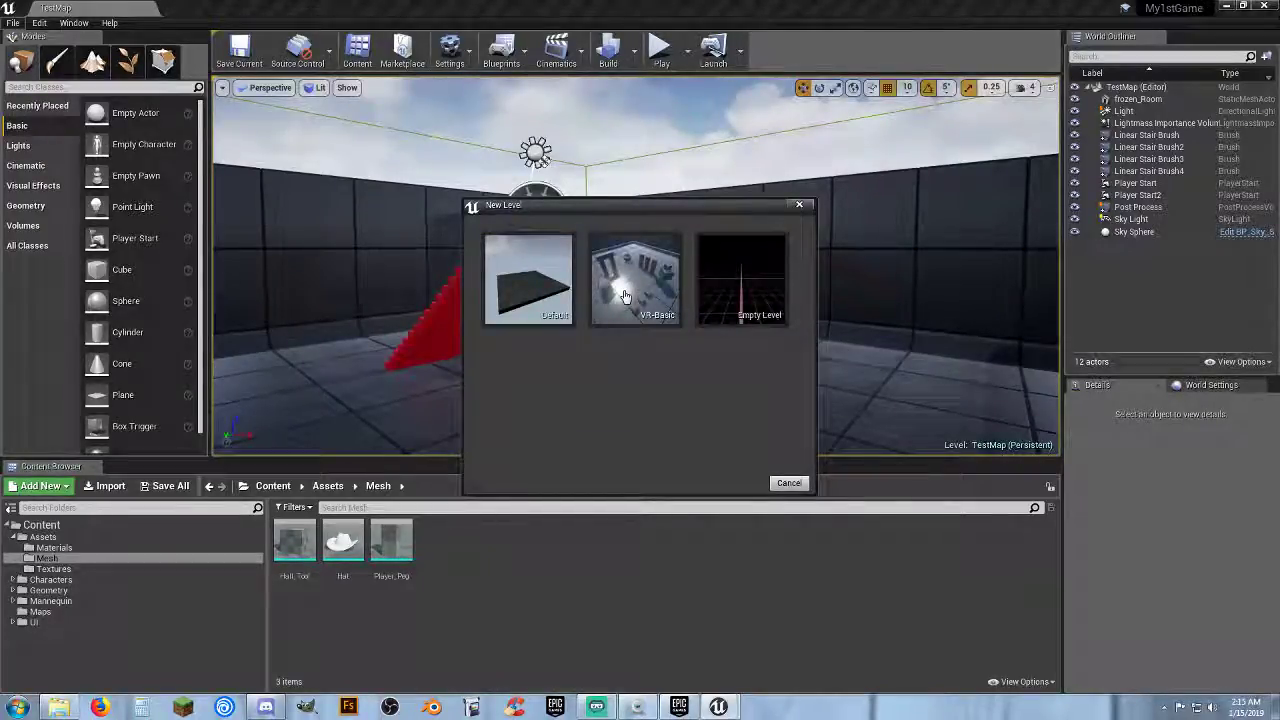
pyautogui.click(537, 285)
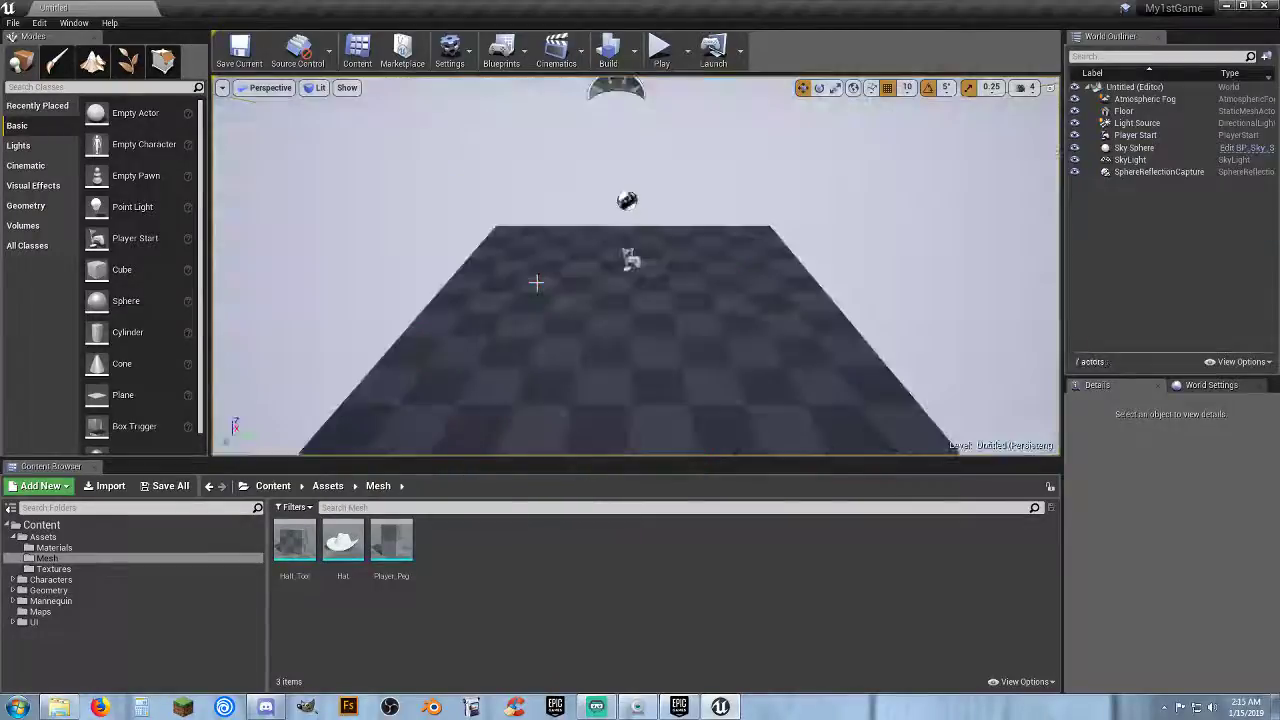
# Delete the sphere reflection capture above the floor of the new level
pyautogui.click(626, 203)
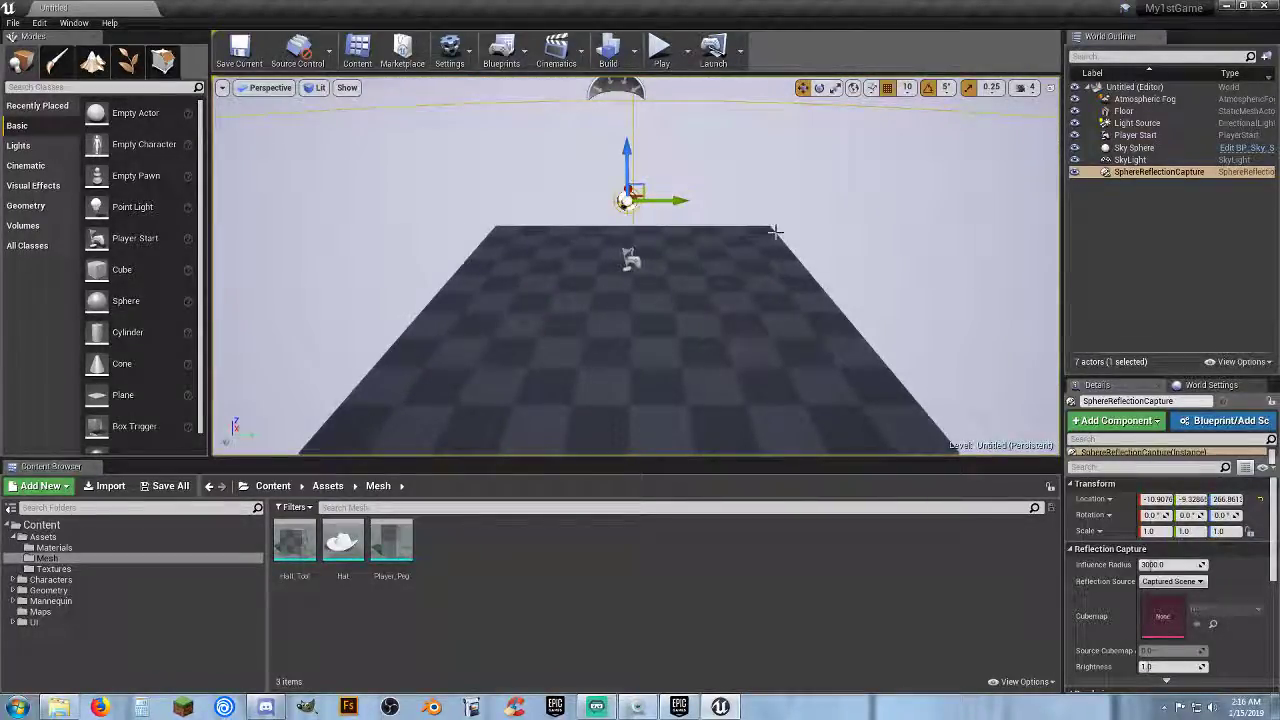
pyautogui.press('Delete')
# Lower the SkyLight, Atmospheric Fog and Light Source together beneath the floor, and delete the Floor mesh
pyautogui.moveTo(743, 229); pyautogui.dragTo(743, 200, button='right')
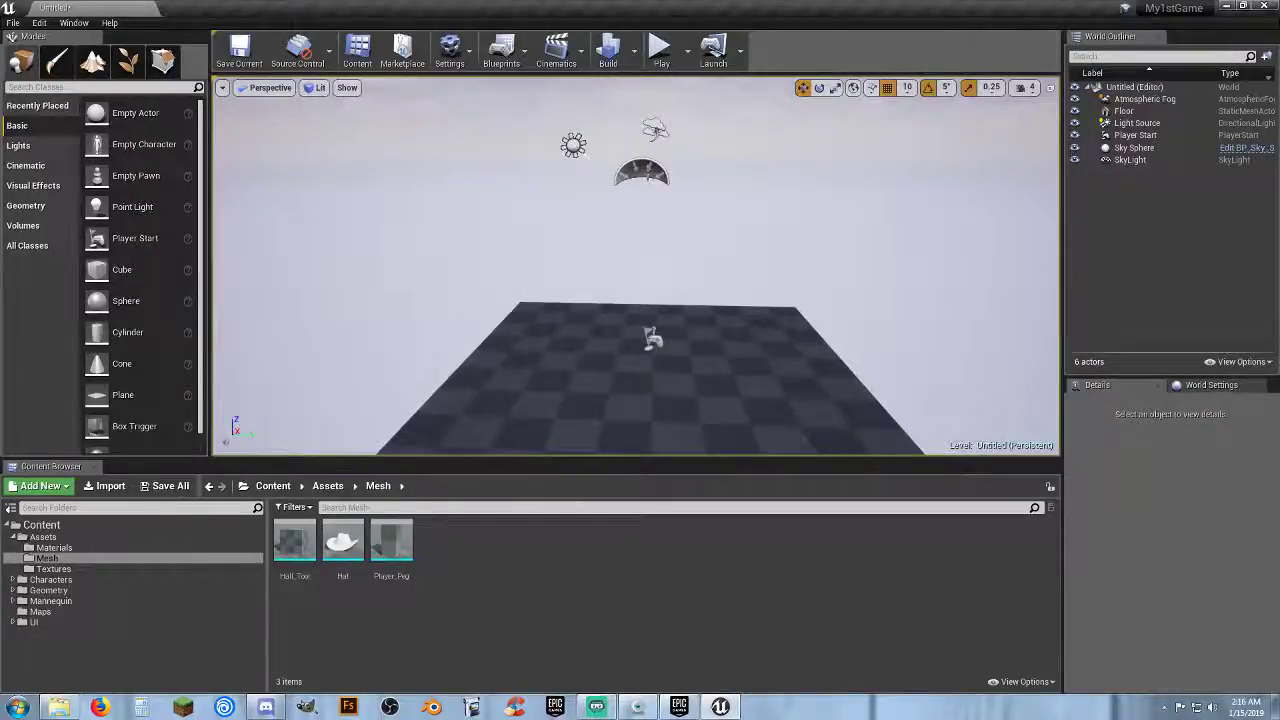
pyautogui.click(642, 172)
pyautogui.keyDown('ctrl'); pyautogui.click(650, 128); pyautogui.keyUp('ctrl')
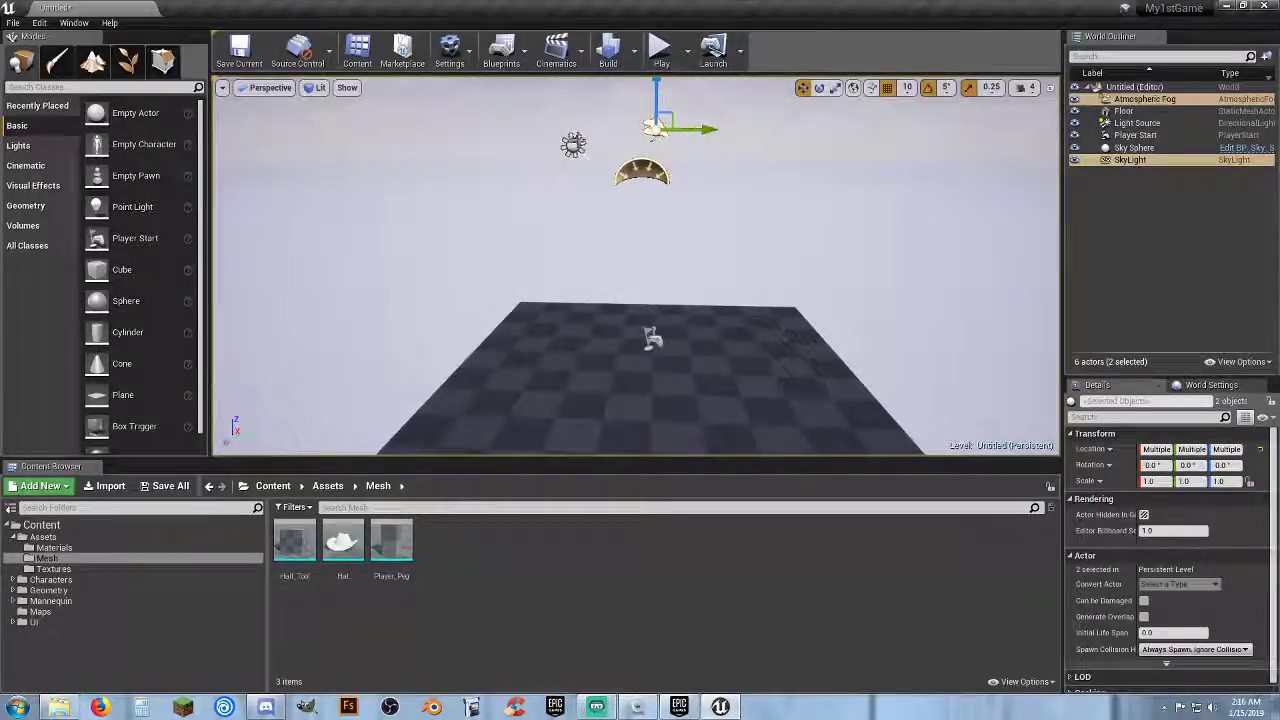
pyautogui.keyDown('ctrl'); pyautogui.click(576, 144); pyautogui.keyUp('ctrl')
pyautogui.moveTo(572, 112); pyautogui.dragTo(592, 412)
pyautogui.moveTo(760, 366); pyautogui.dragTo(750, 420, button='right')
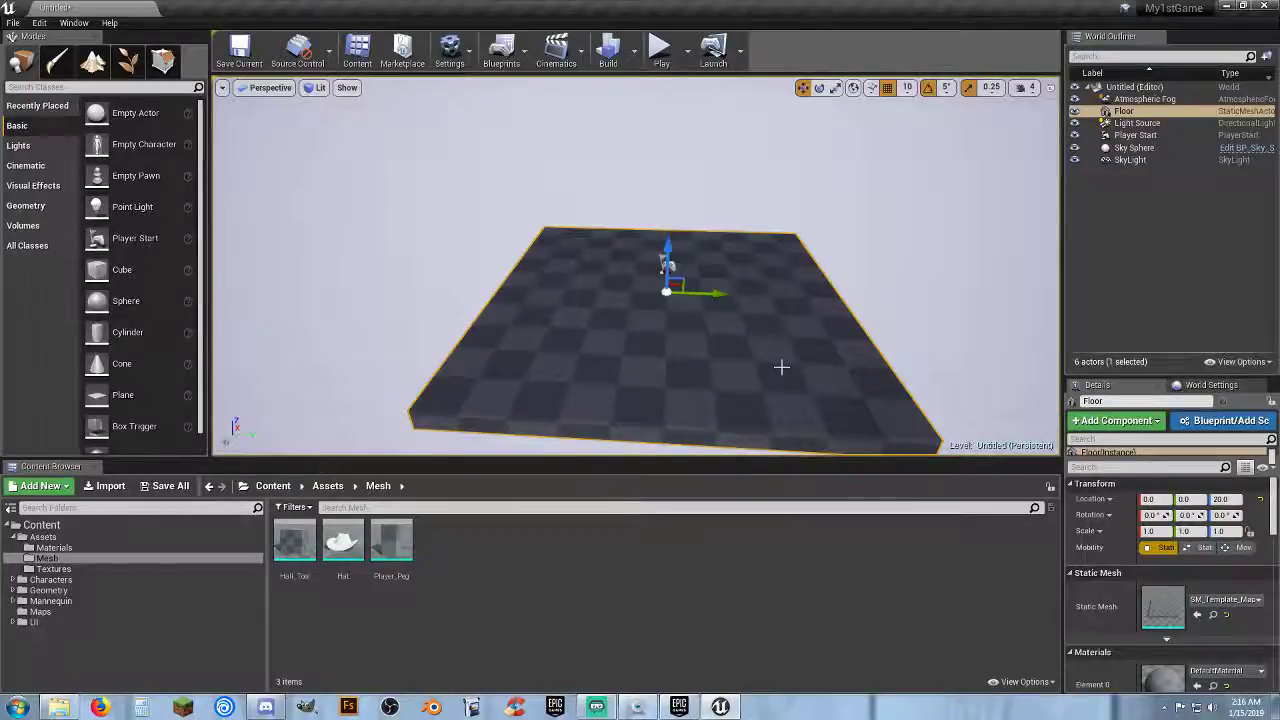
pyautogui.press('Delete')
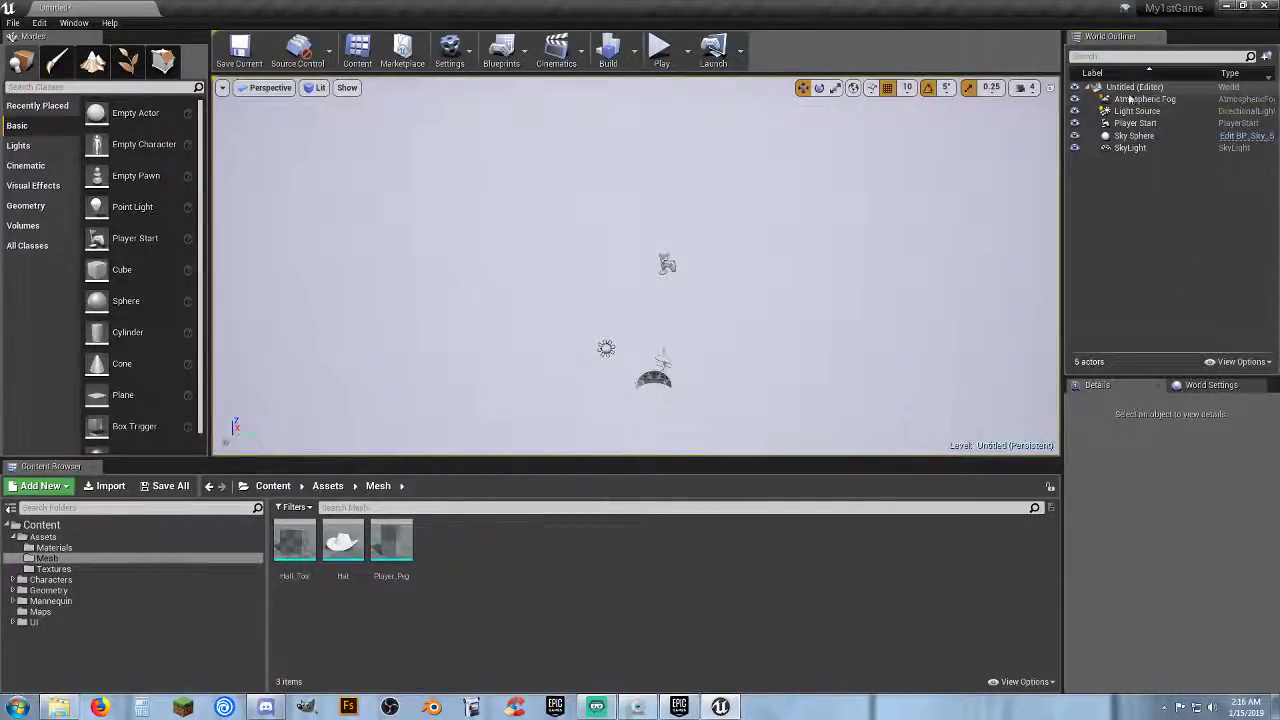
# Create a folder named Map Stuff among the level's actors
pyautogui.rightClick(1140, 89)
pyautogui.click(1175, 96)
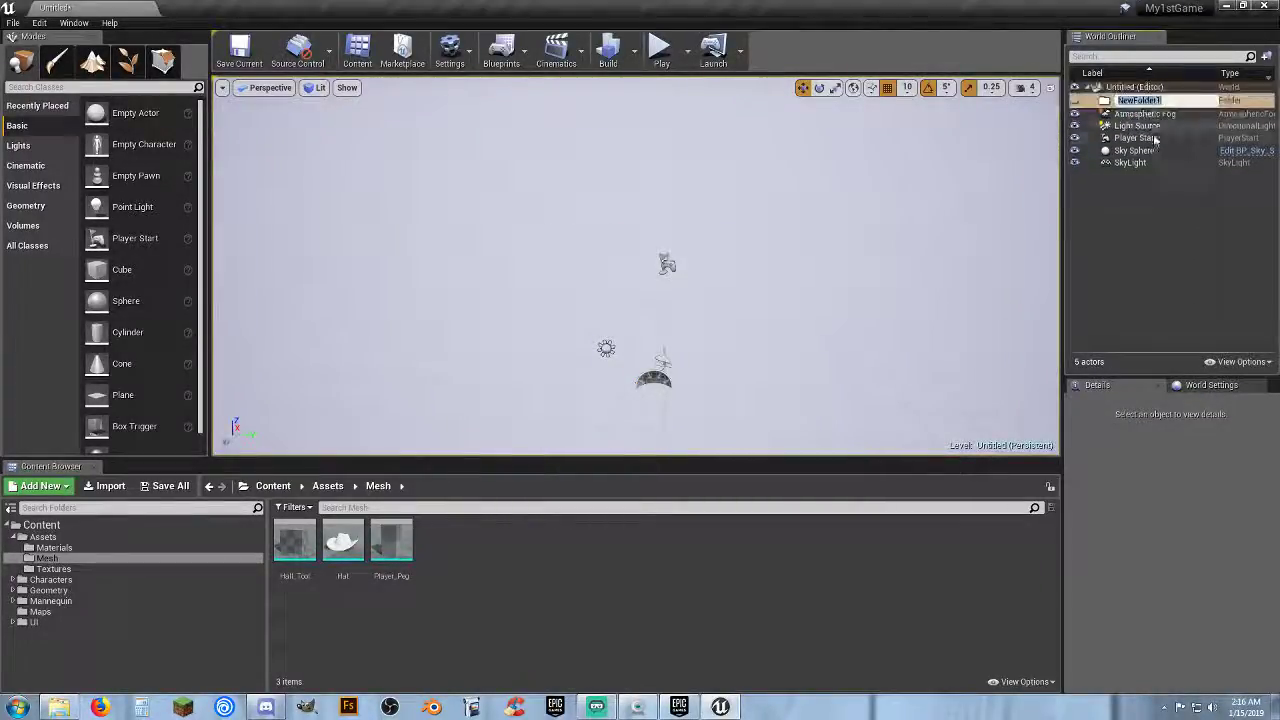
pyautogui.write('Map Stuff')
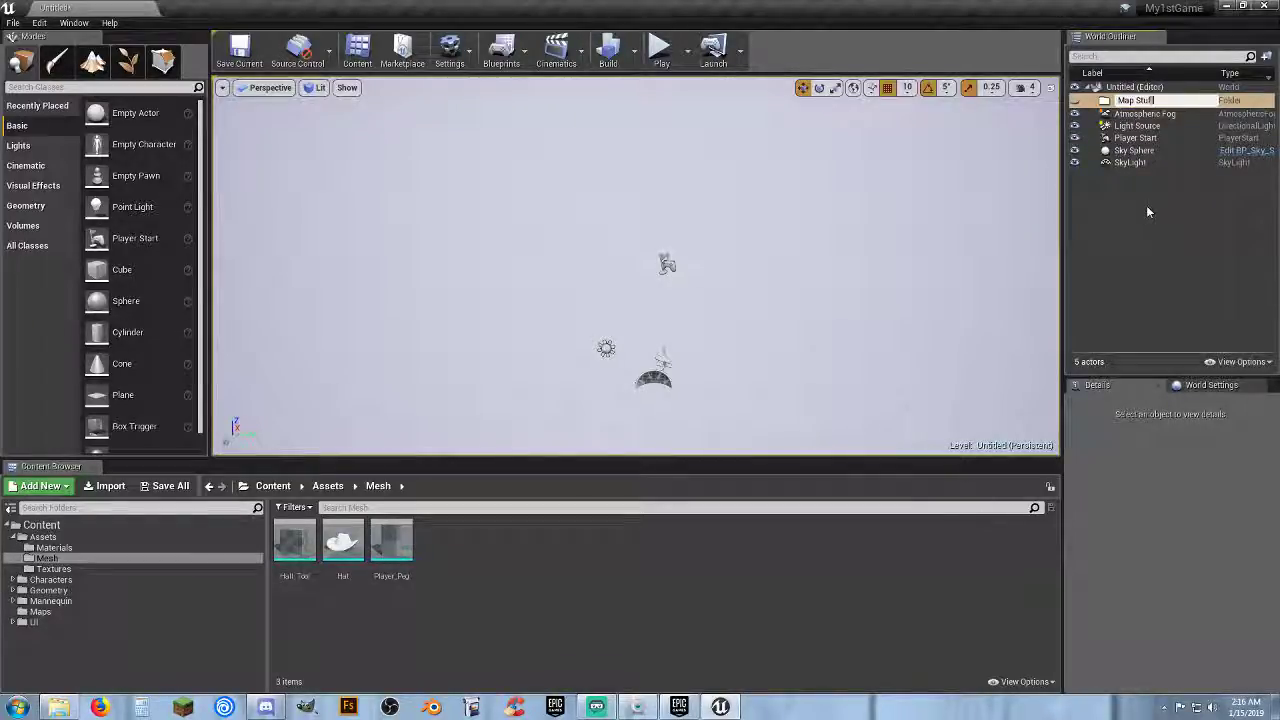
pyautogui.press('Return')
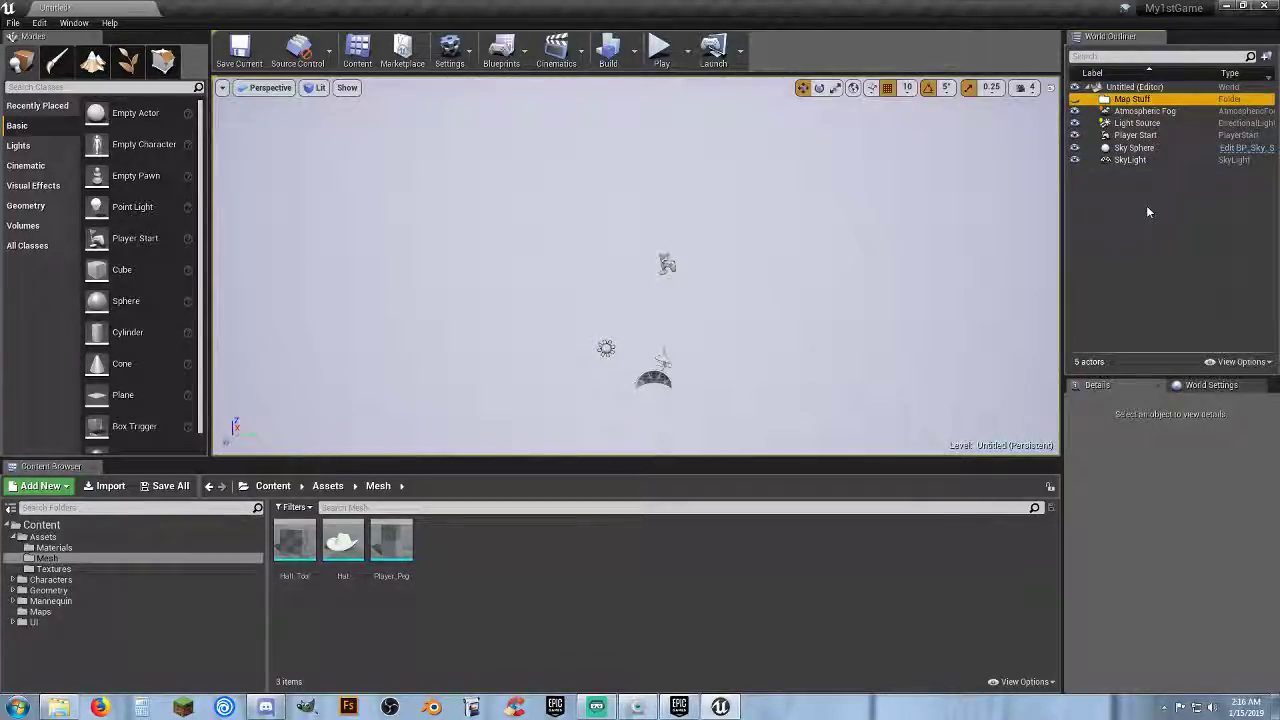
# Move all the actors from Atmospheric Fog through SkyLight into the Map Stuff folder and collapse it
pyautogui.click(1145, 111)
pyautogui.keyDown('shift'); pyautogui.click(1147, 157); pyautogui.keyUp('shift')
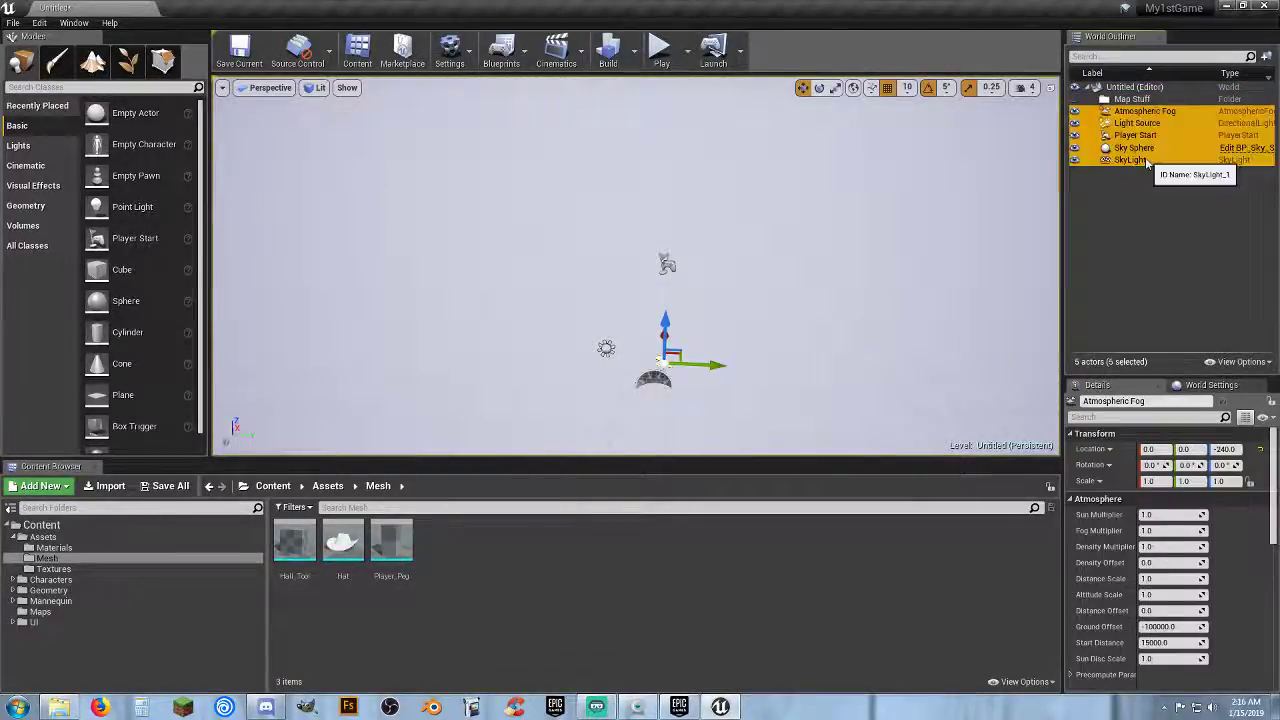
pyautogui.moveTo(1147, 157); pyautogui.dragTo(1135, 102)
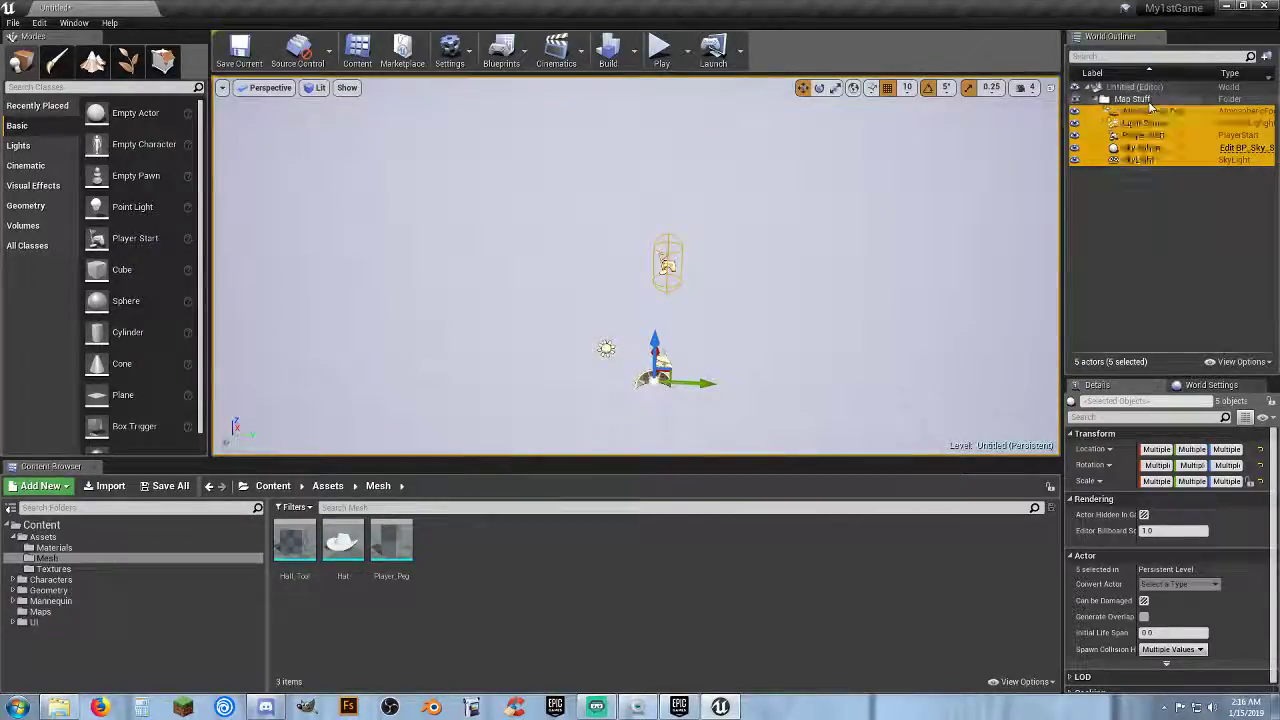
pyautogui.click(1096, 100)
pyautogui.click(1122, 101)
pyautogui.click(1124, 168)
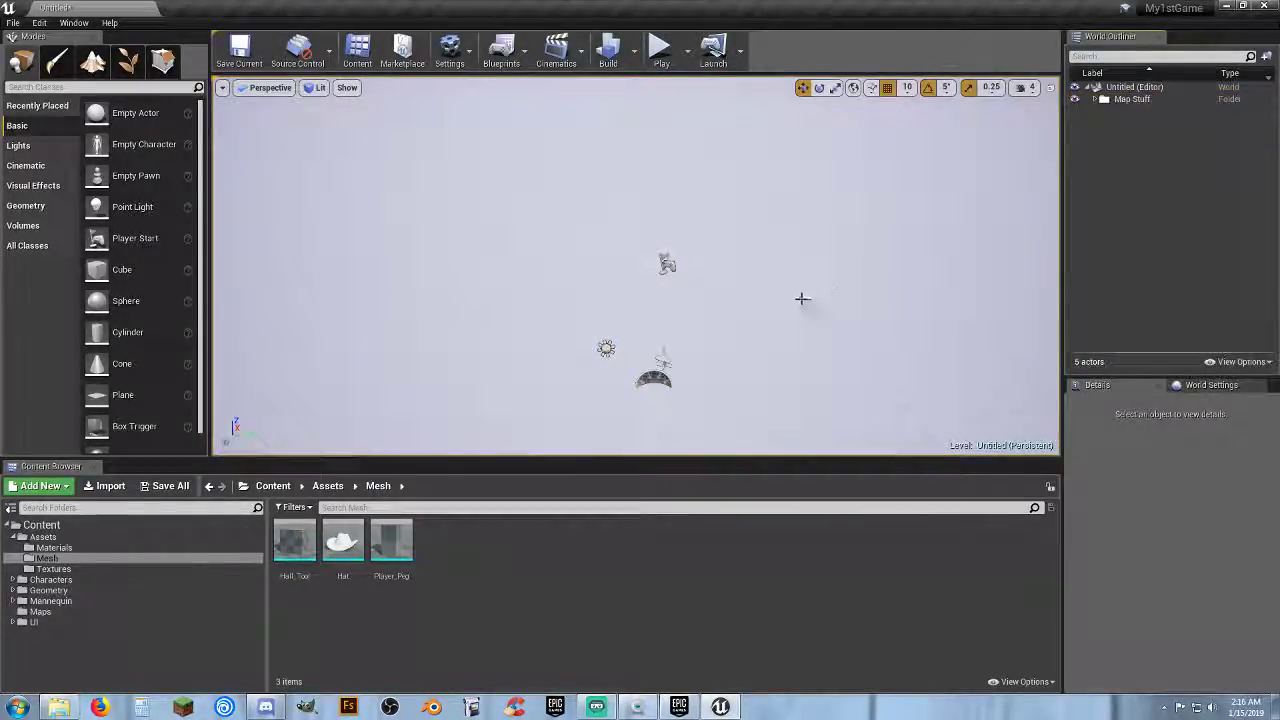
# Place a Box geometry brush in the level and set its location to 0, 0, 0
pyautogui.click(38, 207)
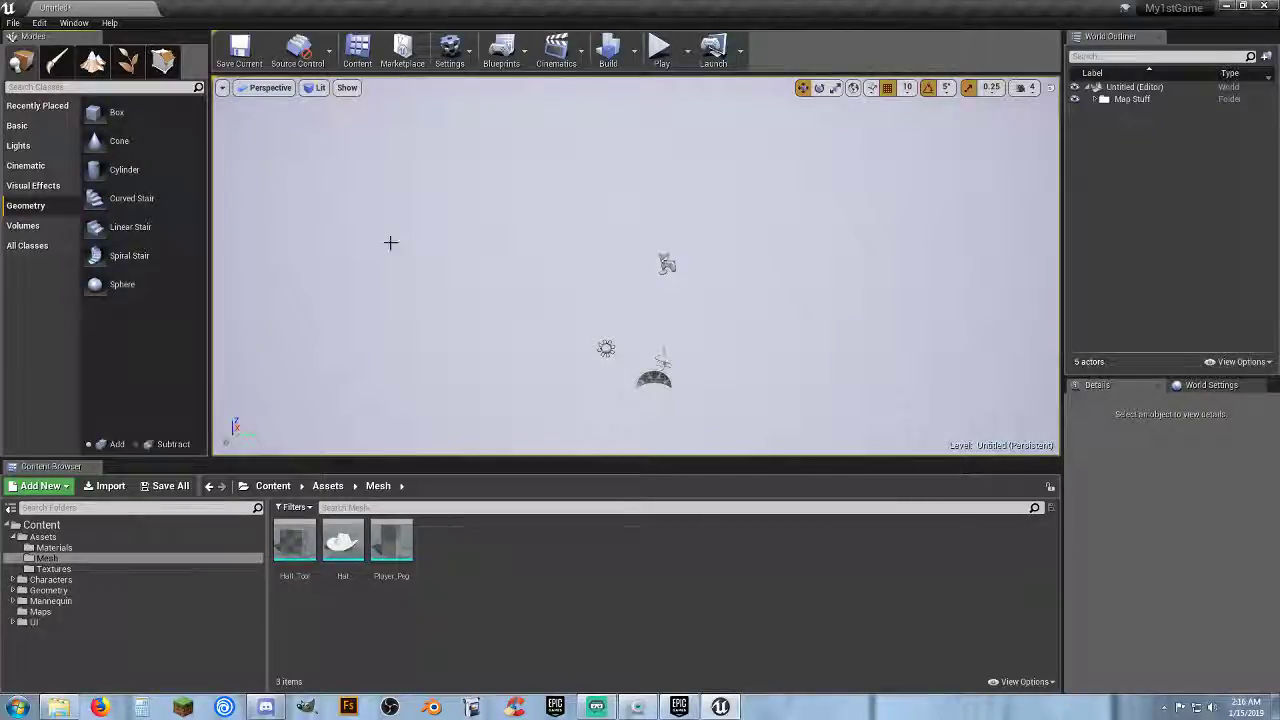
pyautogui.moveTo(91, 112)
pyautogui.mouseDown()
pyautogui.moveTo(120, 113)
pyautogui.moveTo(597, 344)
pyautogui.moveTo(563, 337)
pyautogui.mouseUp()
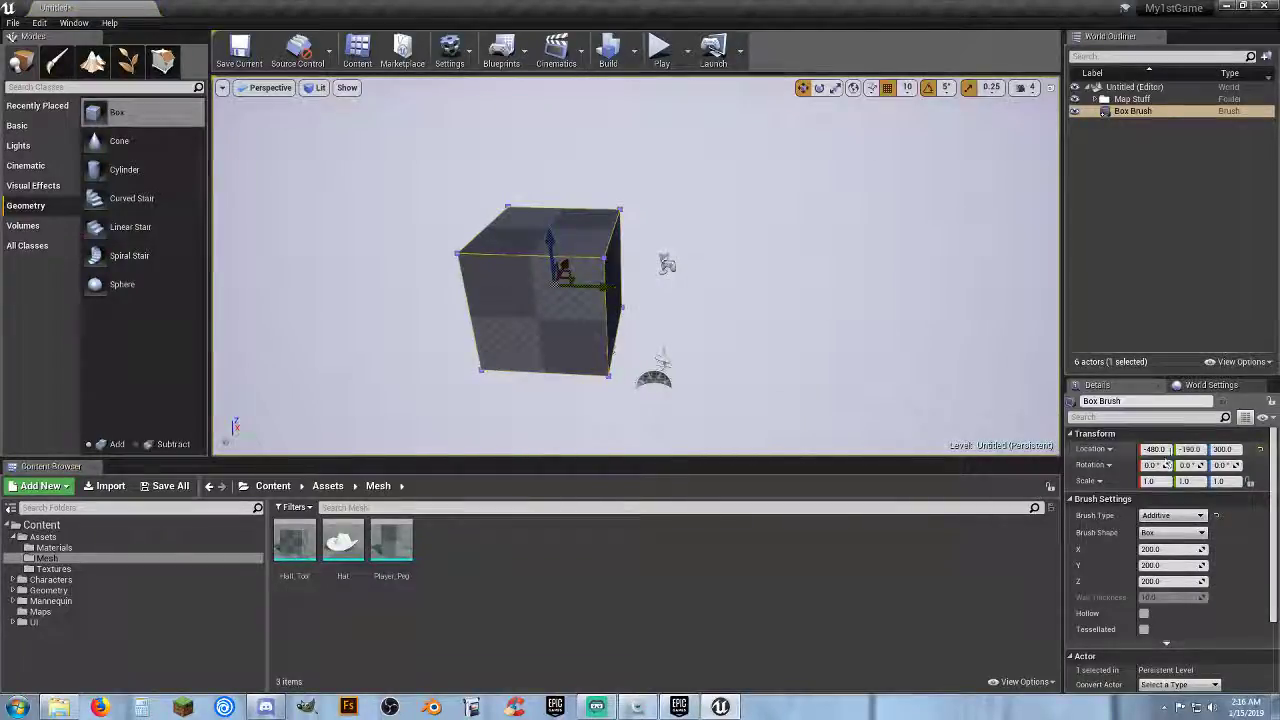
pyautogui.write('0')
pyautogui.press('Tab')
pyautogui.write('0')
pyautogui.press('Tab')
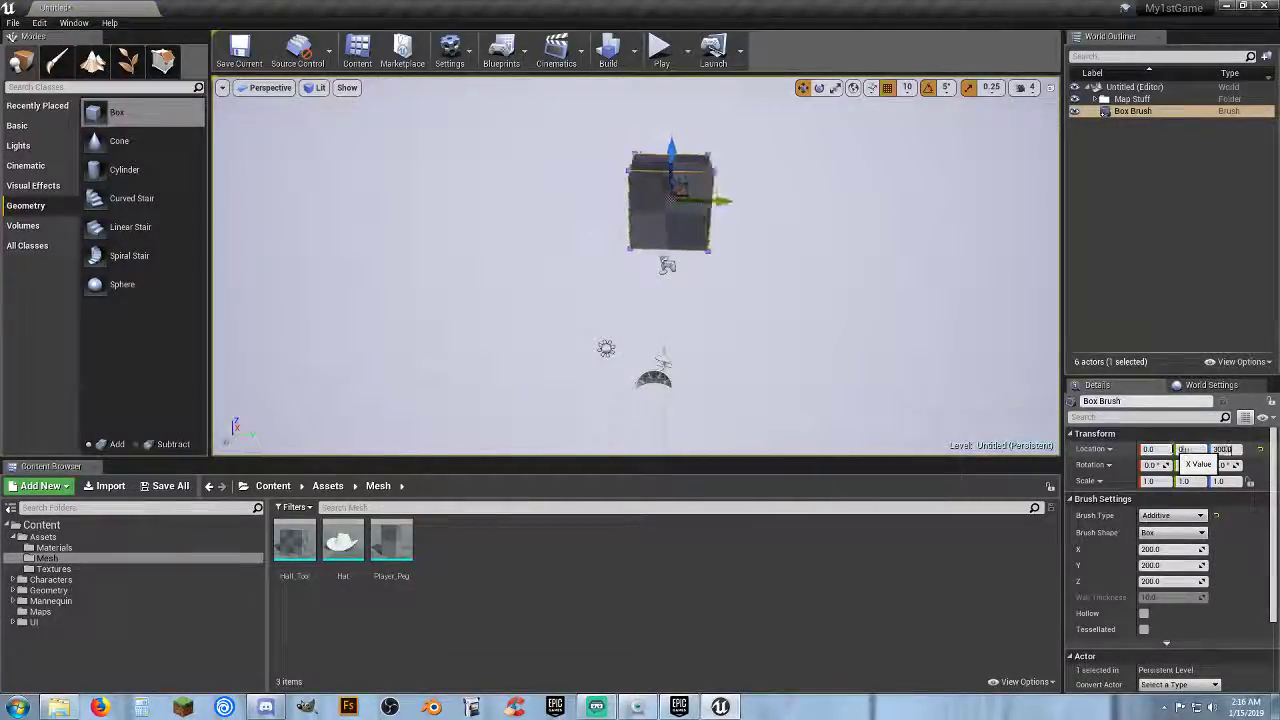
pyautogui.write('0')
pyautogui.press('Return')
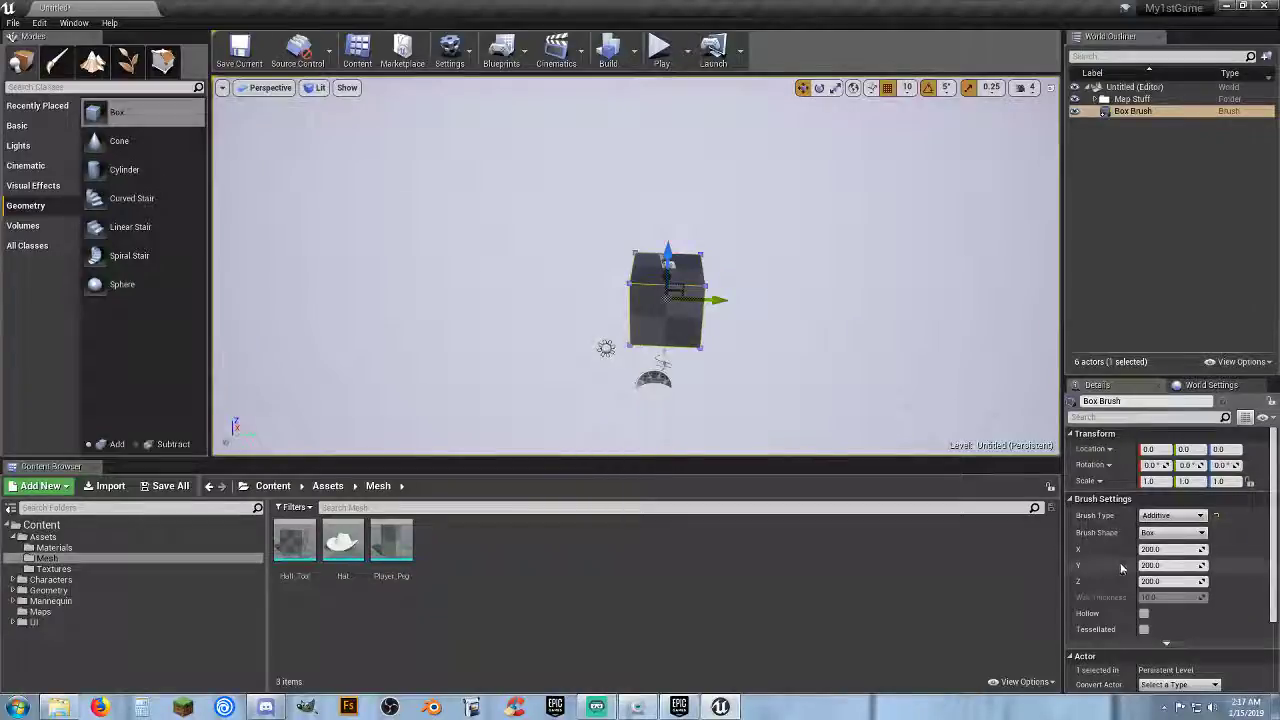
# Resize the box brush into a flat floor with X 1000, Y 1000 and Z 10
pyautogui.click(1177, 549)
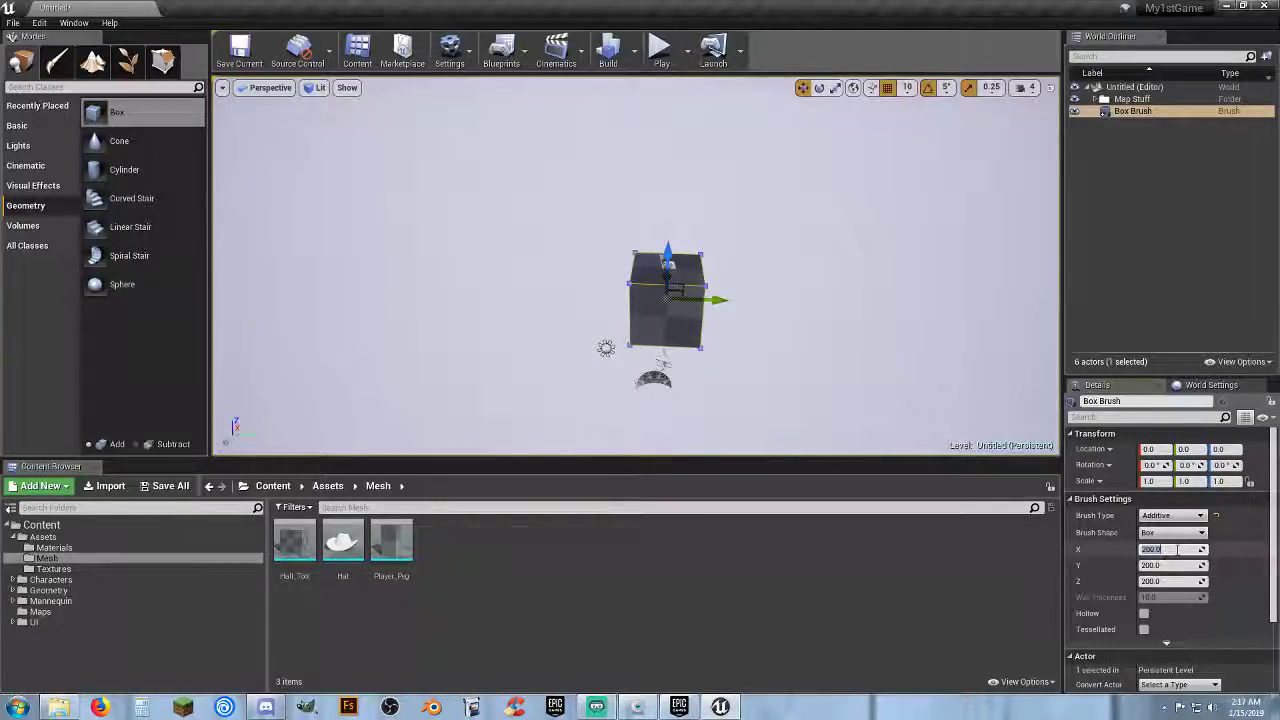
pyautogui.moveTo(885, 327); pyautogui.dragTo(497, 384, button='right')
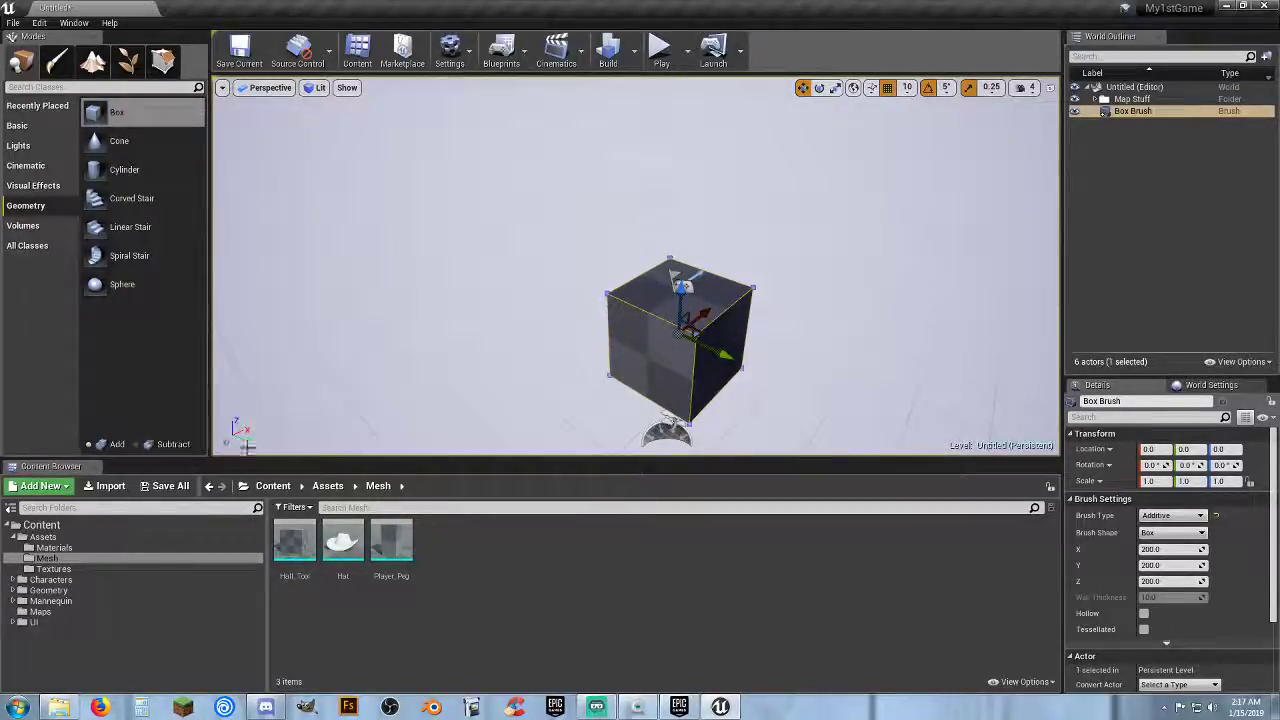
pyautogui.click(1172, 550)
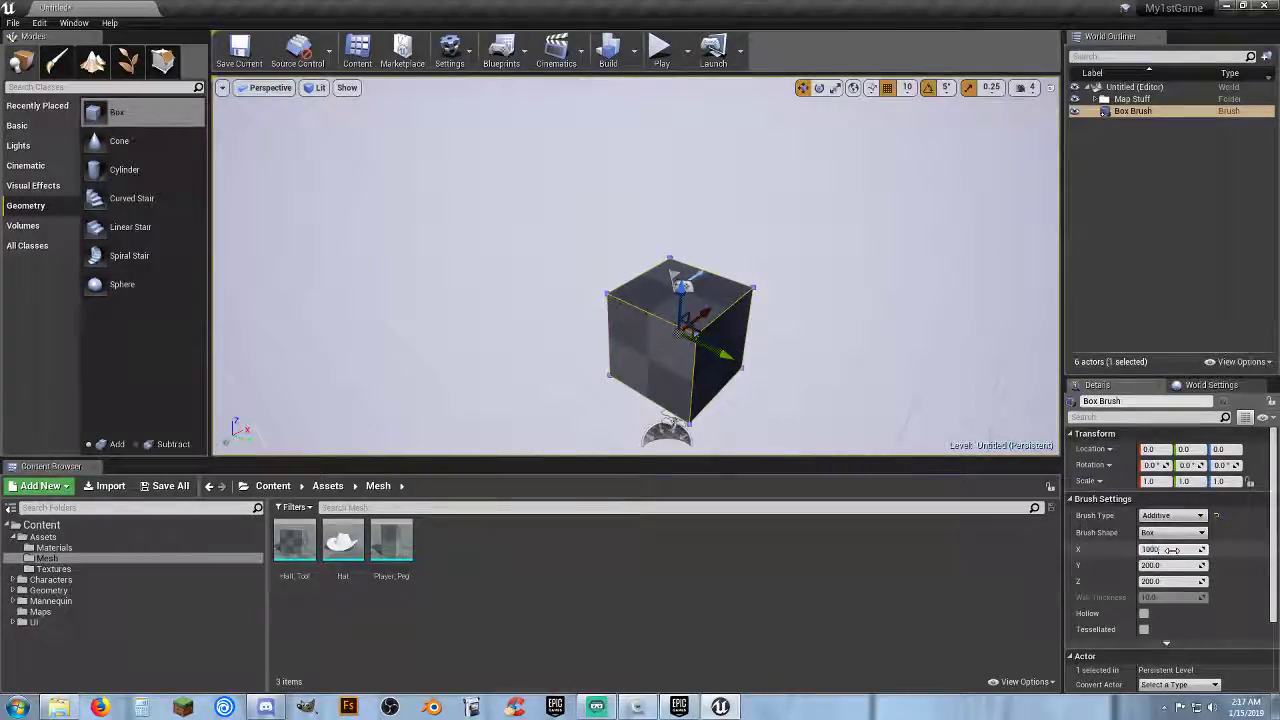
pyautogui.write('1000')
pyautogui.press('Tab')
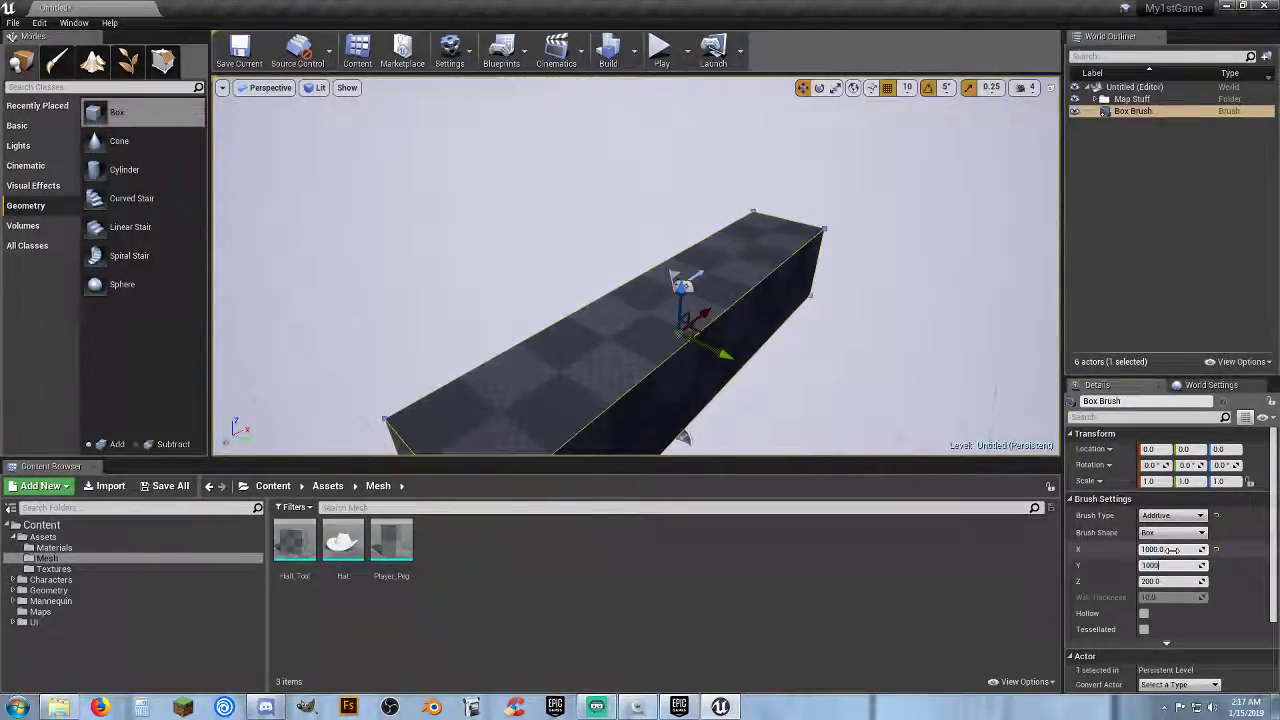
pyautogui.press('Tab')
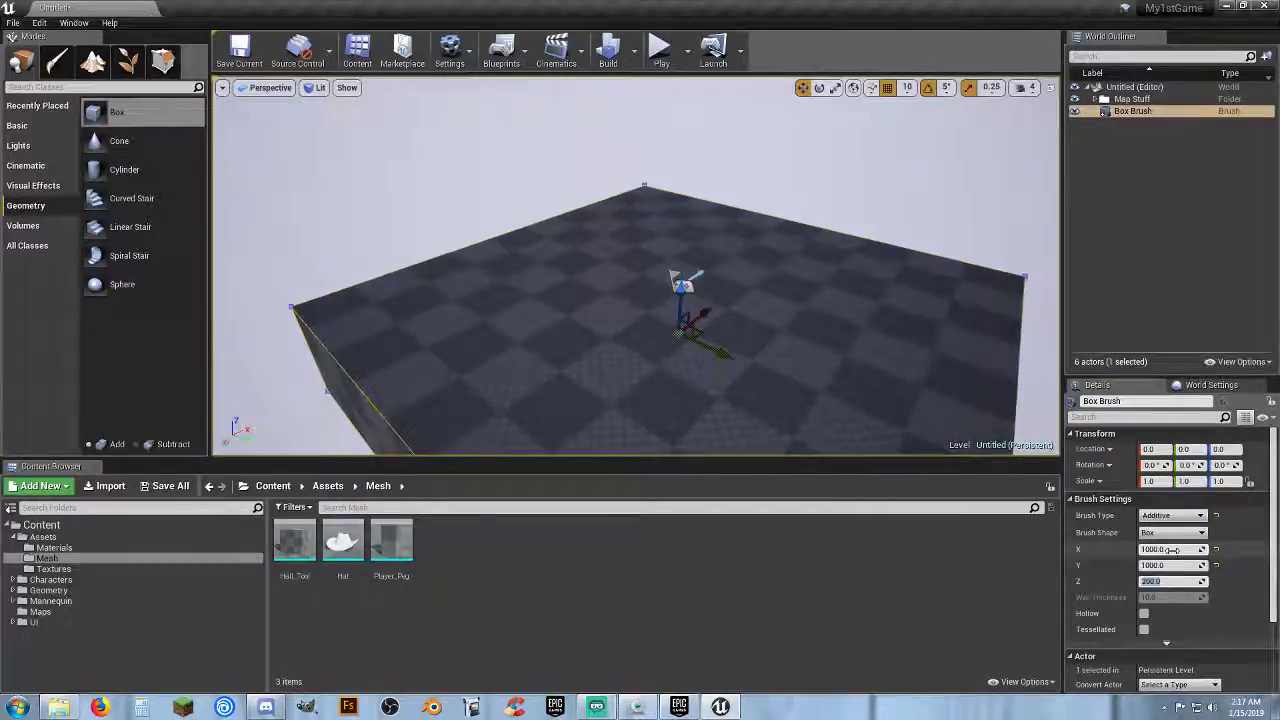
pyautogui.moveTo(849, 391)
pyautogui.mouseDown(button='right')
pyautogui.moveTo(730, 405)
pyautogui.moveTo(843, 389)
pyautogui.mouseUp(button='right')
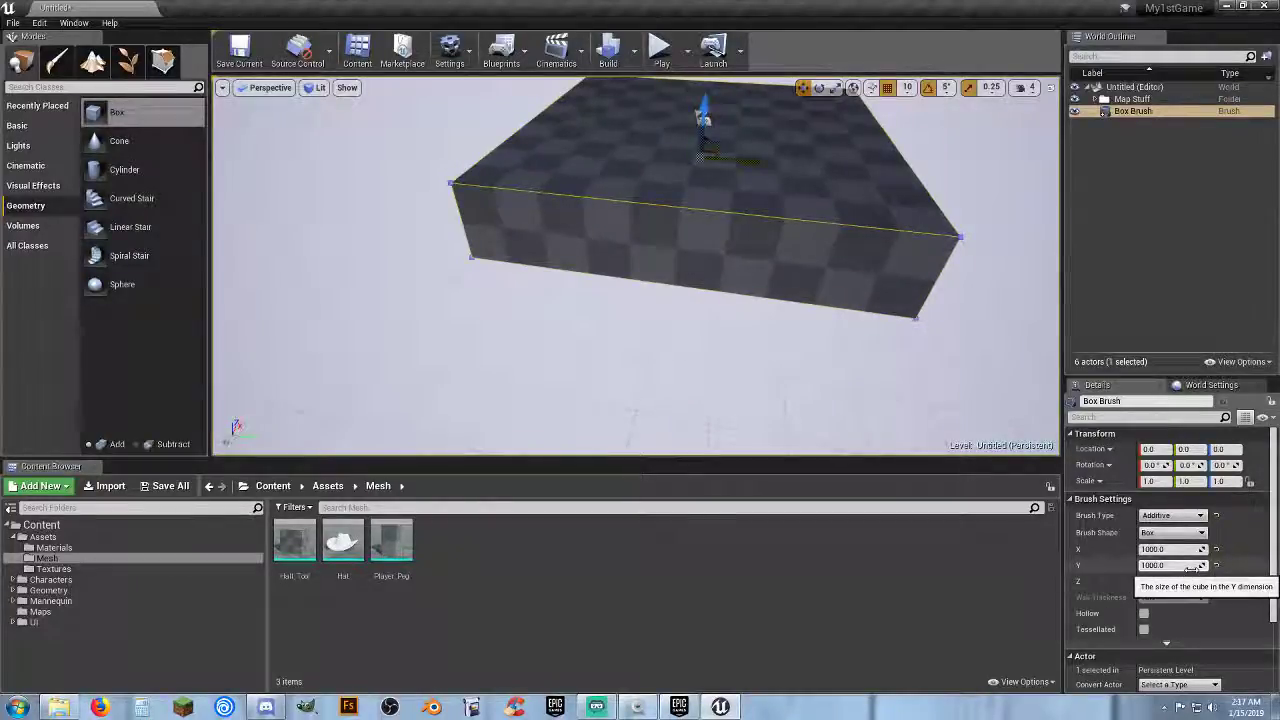
pyautogui.press('Return')
pyautogui.moveTo(795, 346)
pyautogui.mouseDown(button='right')
pyautogui.moveTo(815, 328)
pyautogui.moveTo(775, 312)
pyautogui.moveTo(770, 295)
pyautogui.moveTo(800, 318)
pyautogui.moveTo(830, 290)
pyautogui.moveTo(993, 430)
pyautogui.mouseUp(button='right')
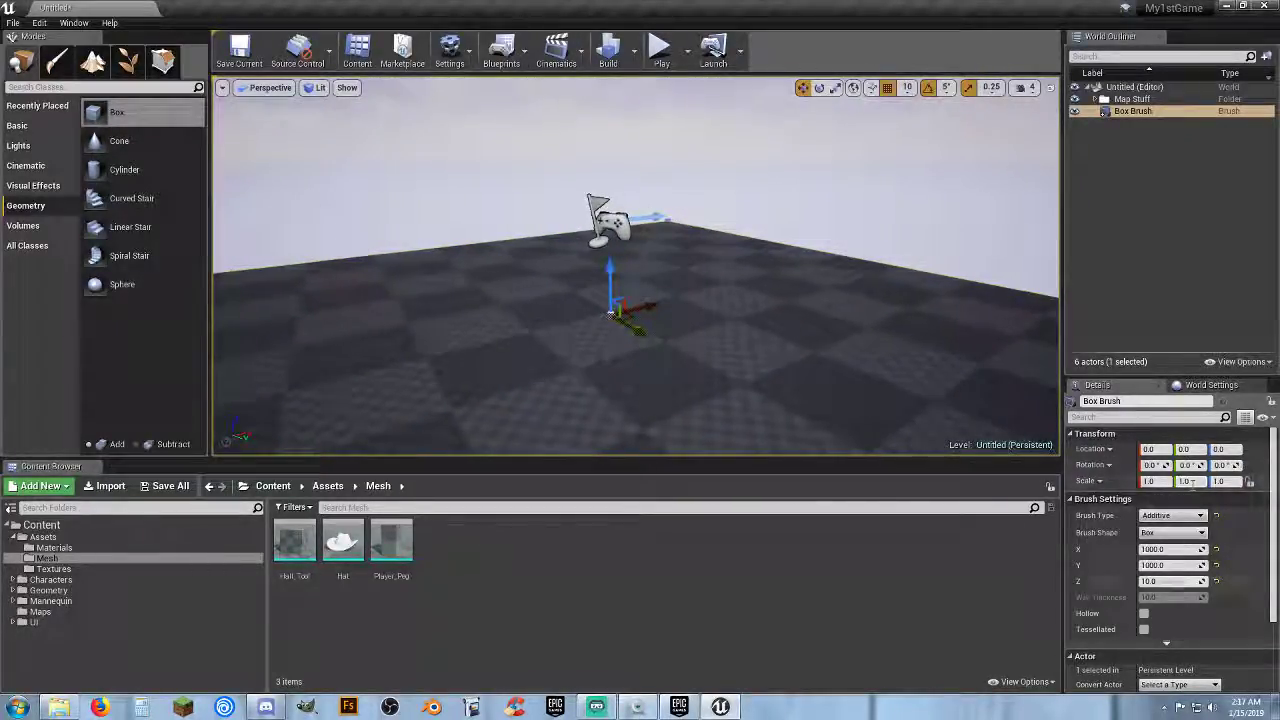
# Enlarge the floor's box brush to 2000 in X and 2000 in Y
pyautogui.moveTo(866, 357)
pyautogui.mouseDown(button='right')
pyautogui.moveTo(860, 330)
pyautogui.moveTo(835, 335)
pyautogui.moveTo(870, 315)
pyautogui.moveTo(843, 352)
pyautogui.mouseUp(button='right')
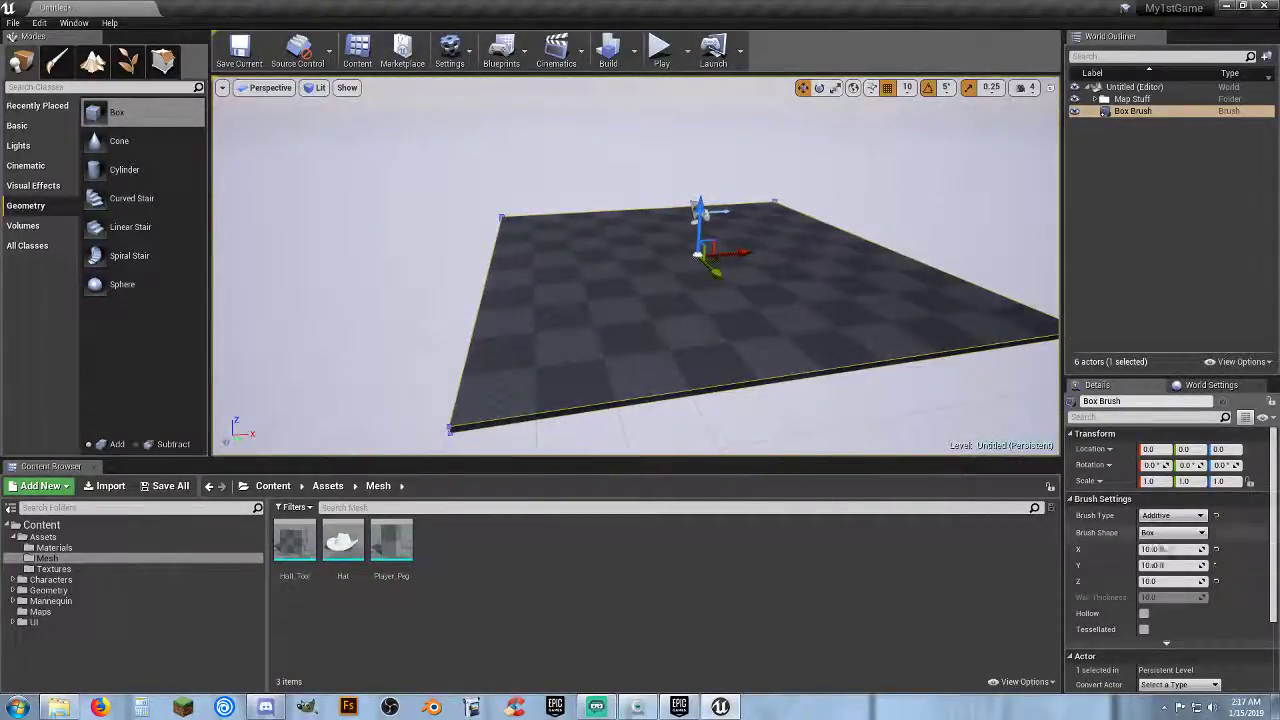
pyautogui.click(1172, 549)
pyautogui.write('2000')
pyautogui.press('Return')
pyautogui.write('2000')
pyautogui.press('Tab')
pyautogui.press('Tab')
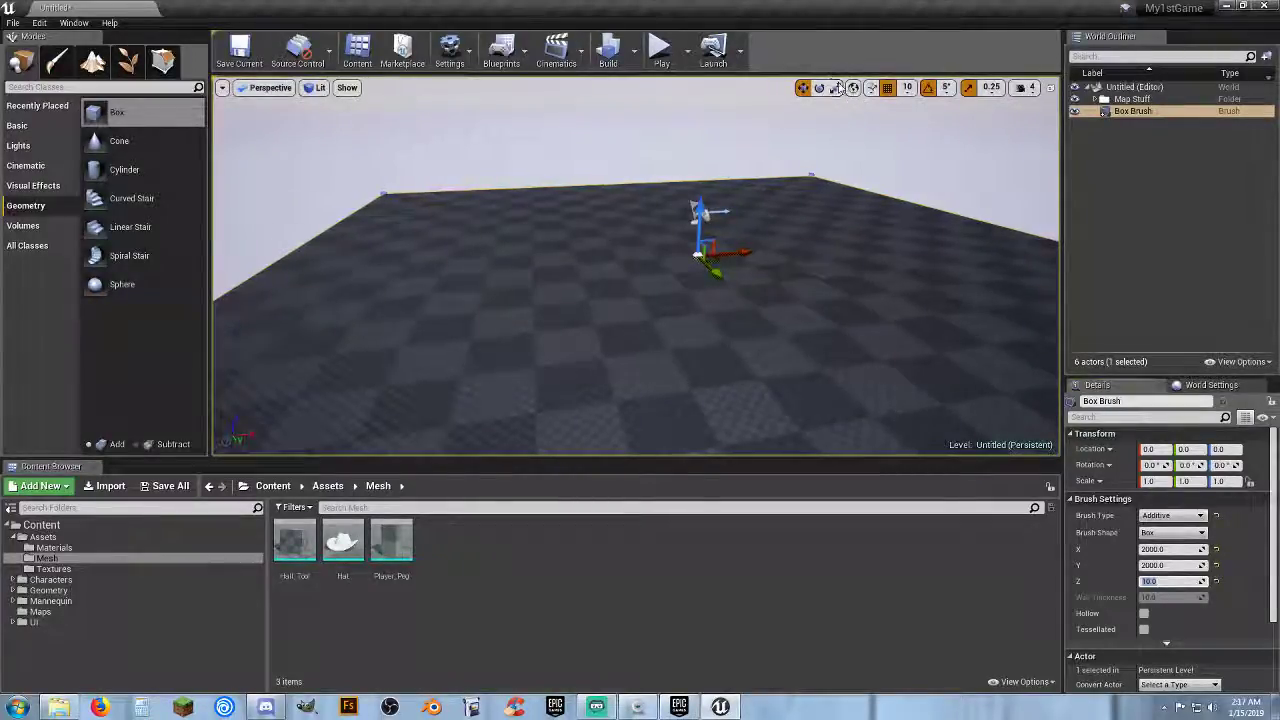
# Place a second Box brush on the floor at about 250, 500, 110 and stretch its Y scale to 3.25
pyautogui.moveTo(824, 118); pyautogui.dragTo(980, 128, button='right')
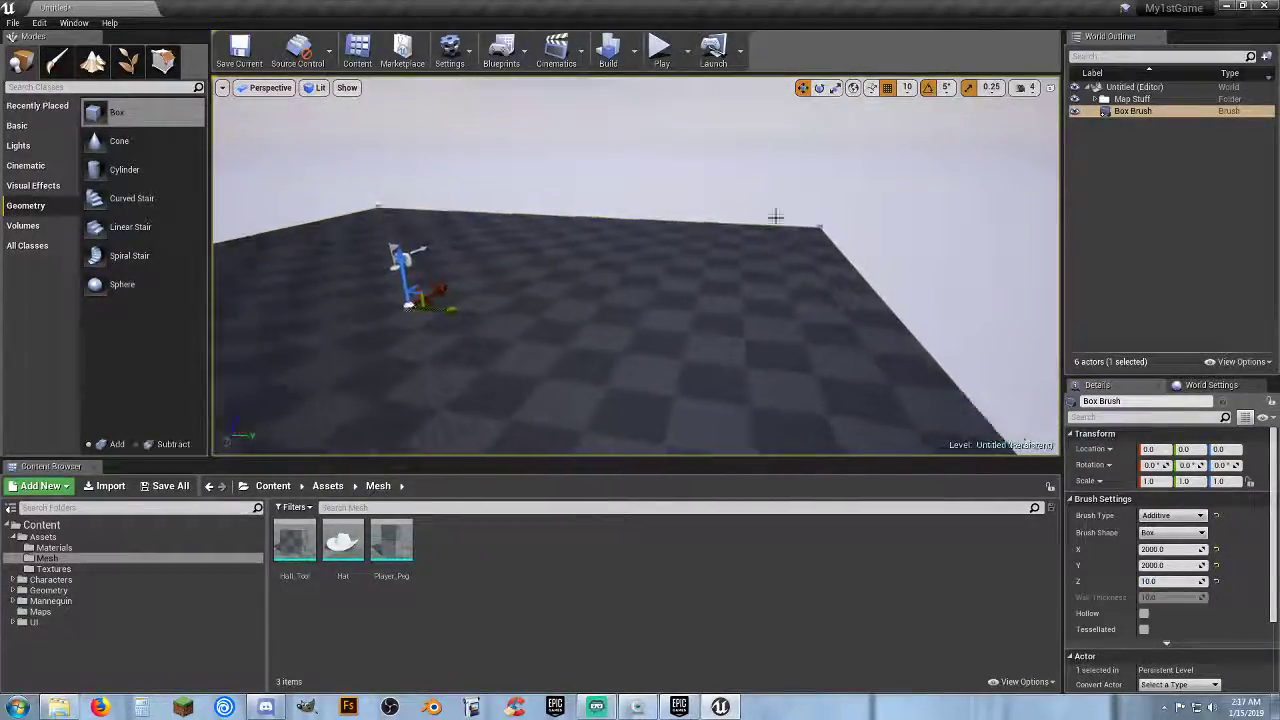
pyautogui.moveTo(110, 113); pyautogui.dragTo(662, 282)
pyautogui.click(835, 88)
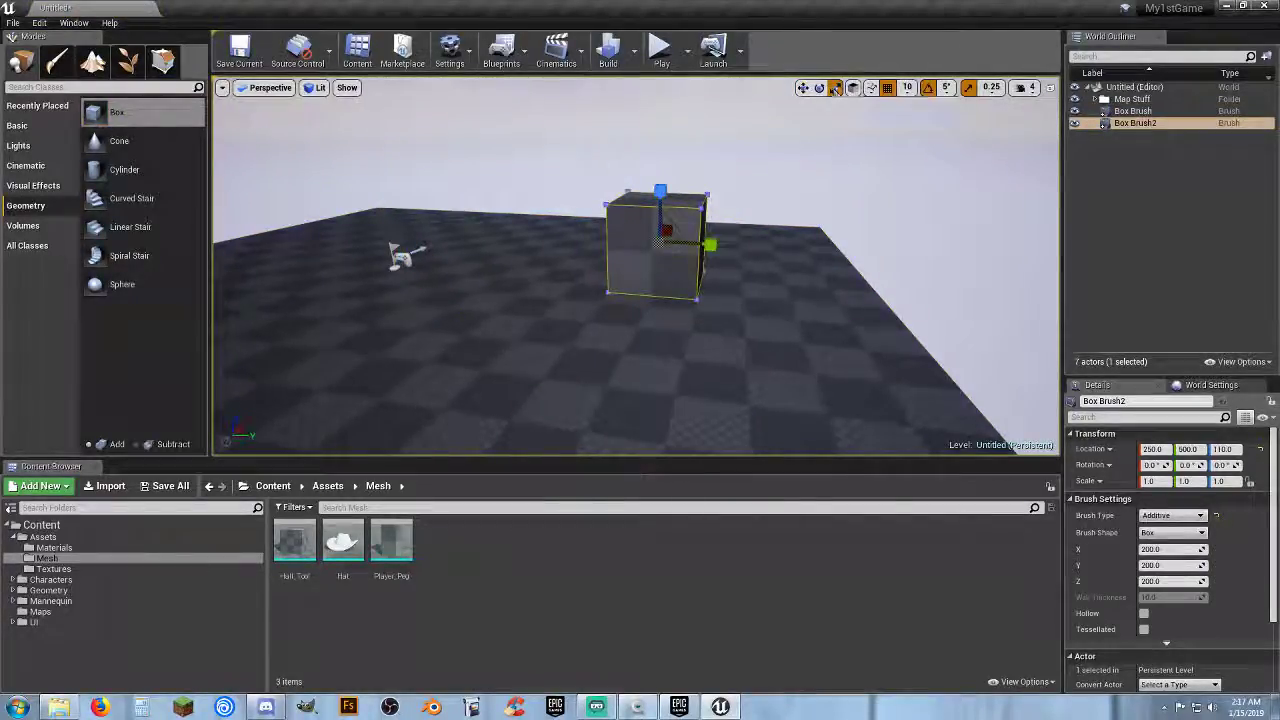
pyautogui.moveTo(709, 244); pyautogui.dragTo(788, 251)
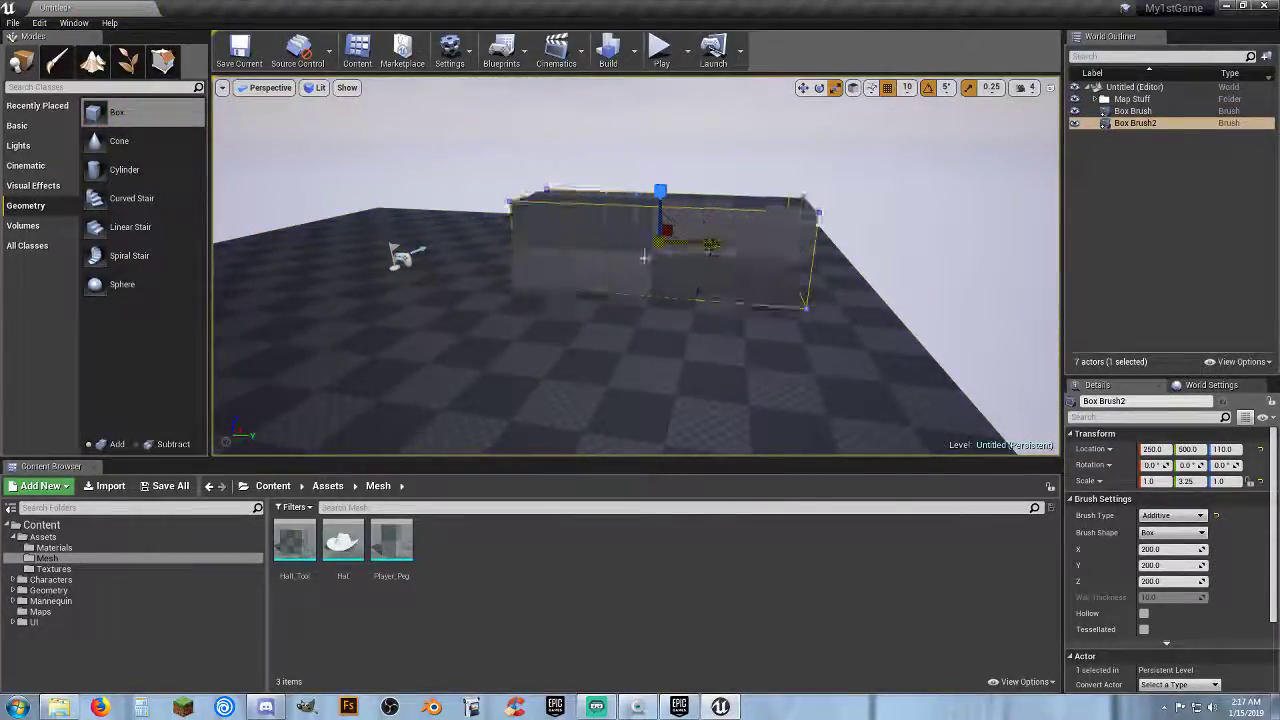
# Set the second box brush's Y scale to 4
pyautogui.moveTo(647, 258)
pyautogui.mouseDown(button='right')
pyautogui.moveTo(590, 248)
pyautogui.moveTo(602, 250)
pyautogui.mouseUp(button='right')
pyautogui.moveTo(614, 309); pyautogui.dragTo(618, 400, button='right')
pyautogui.press('w')
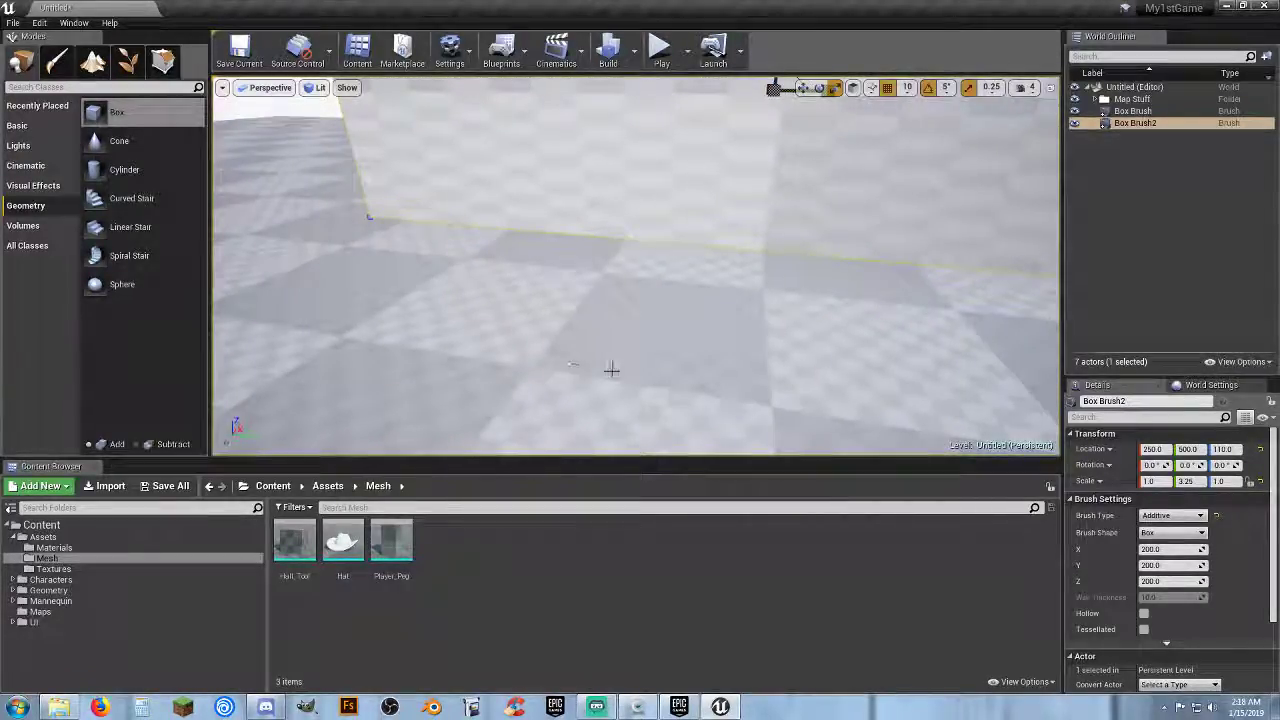
pyautogui.moveTo(648, 375); pyautogui.dragTo(680, 325, button='right')
pyautogui.press('s')
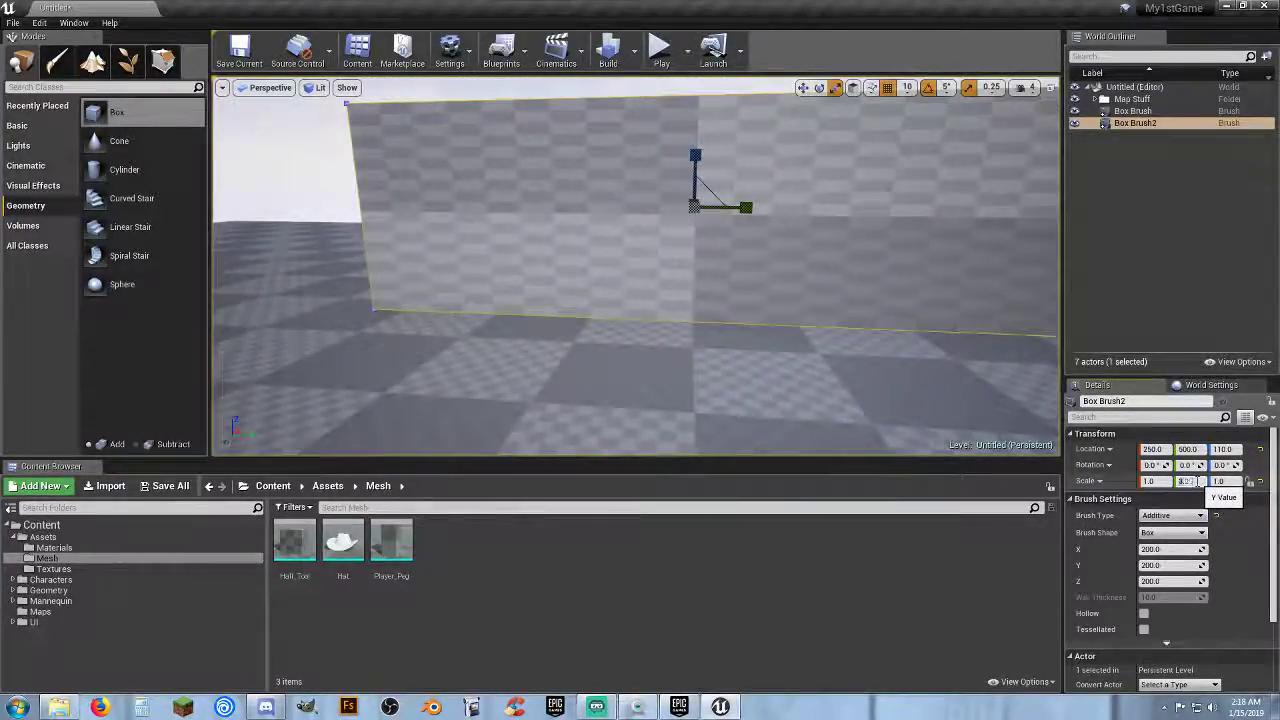
pyautogui.write('4')
pyautogui.press('Tab')
# Examine how the checker pattern looks across the scaled box from end to end, and check the contents of the Materials folder
pyautogui.press('s')
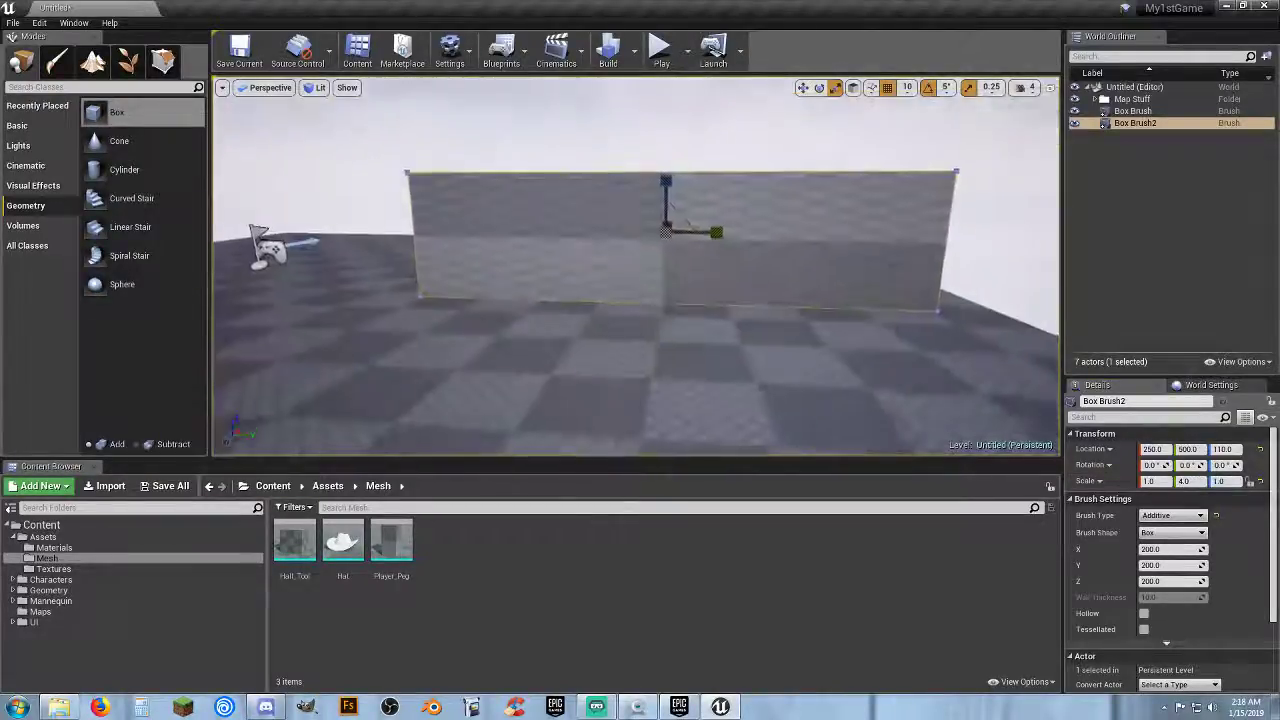
pyautogui.moveTo(687, 364); pyautogui.dragTo(685, 342, button='right')
pyautogui.press('w')
pyautogui.press('a')
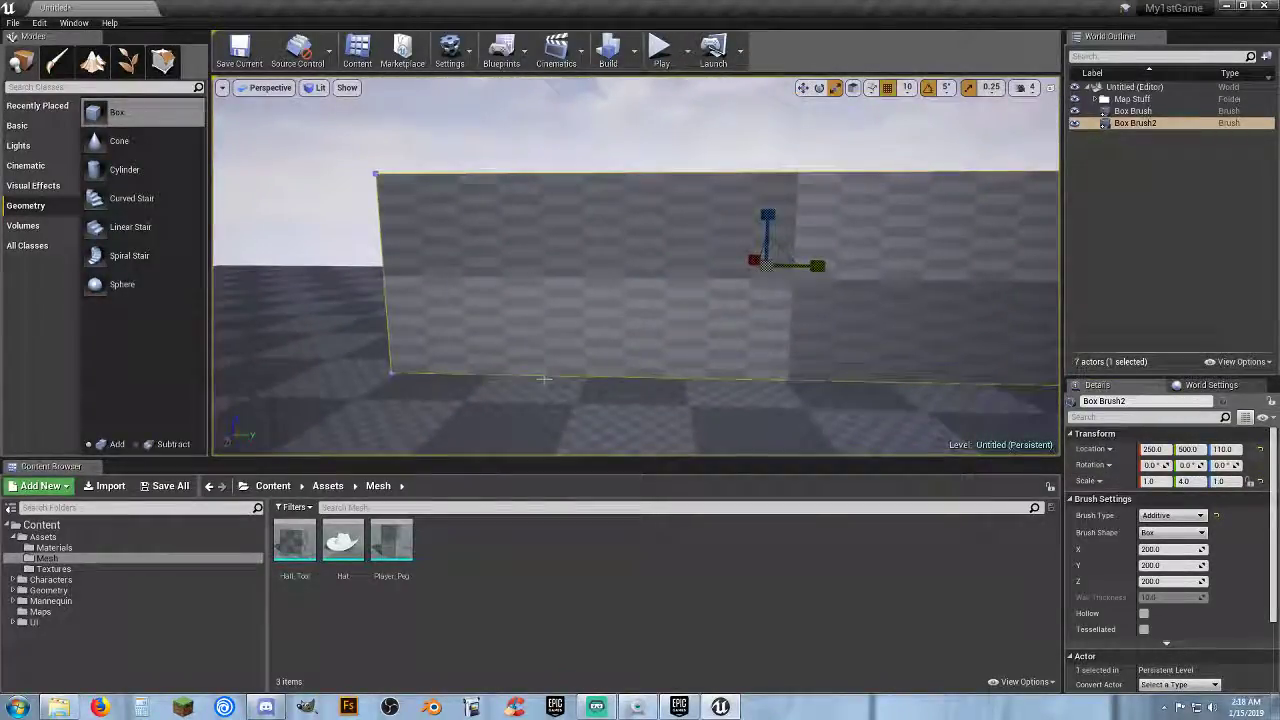
pyautogui.press('d')
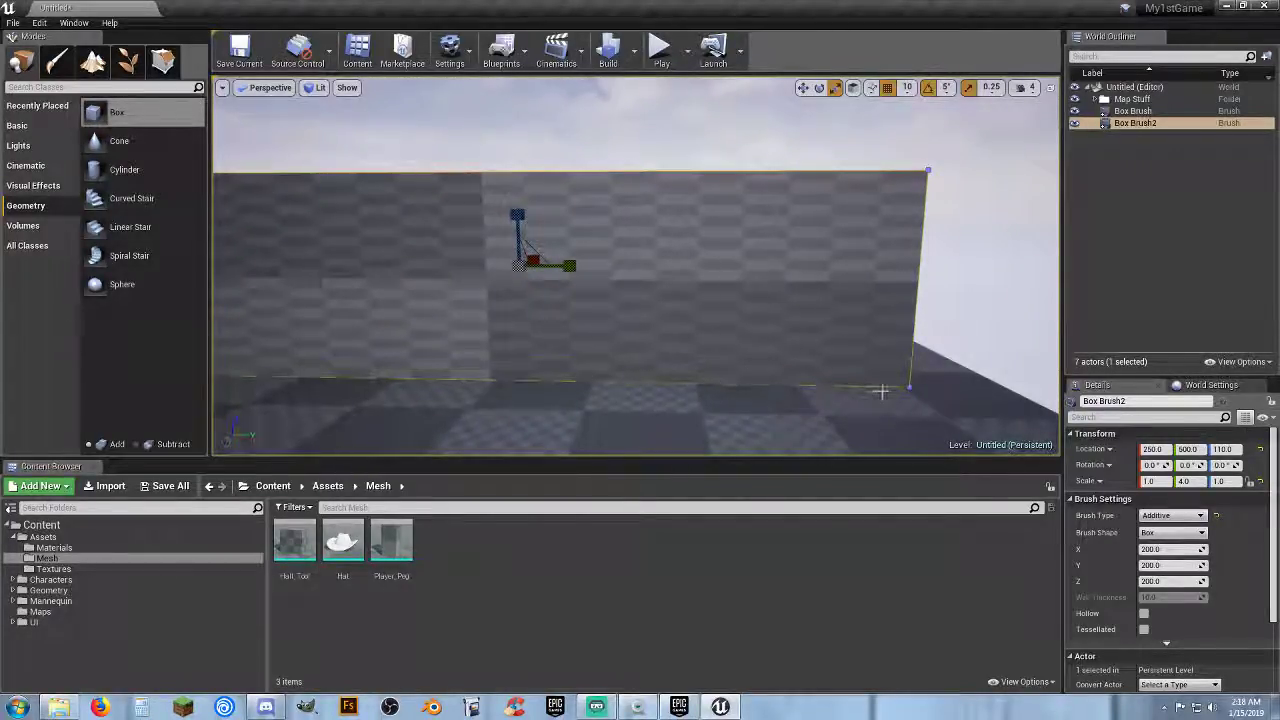
pyautogui.moveTo(703, 410); pyautogui.dragTo(632, 408, button='right')
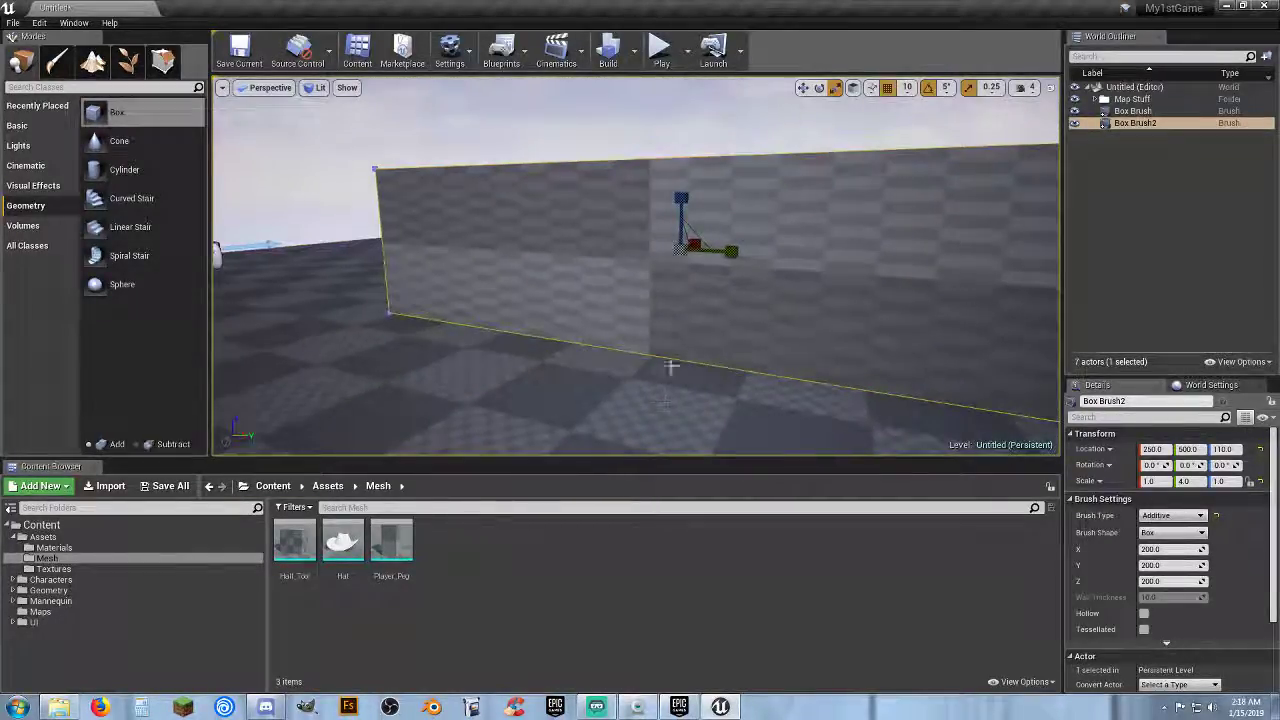
pyautogui.moveTo(757, 376); pyautogui.dragTo(798, 376, button='right')
pyautogui.press('s')
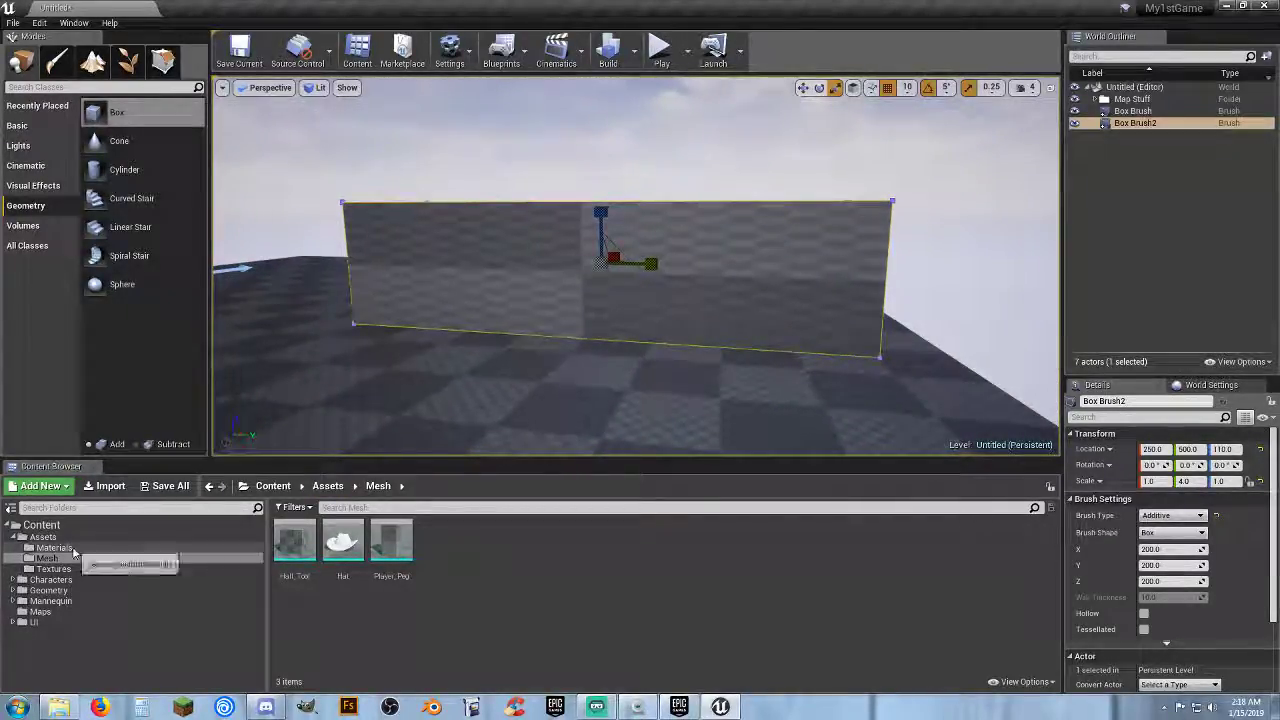
pyautogui.click(60, 548)
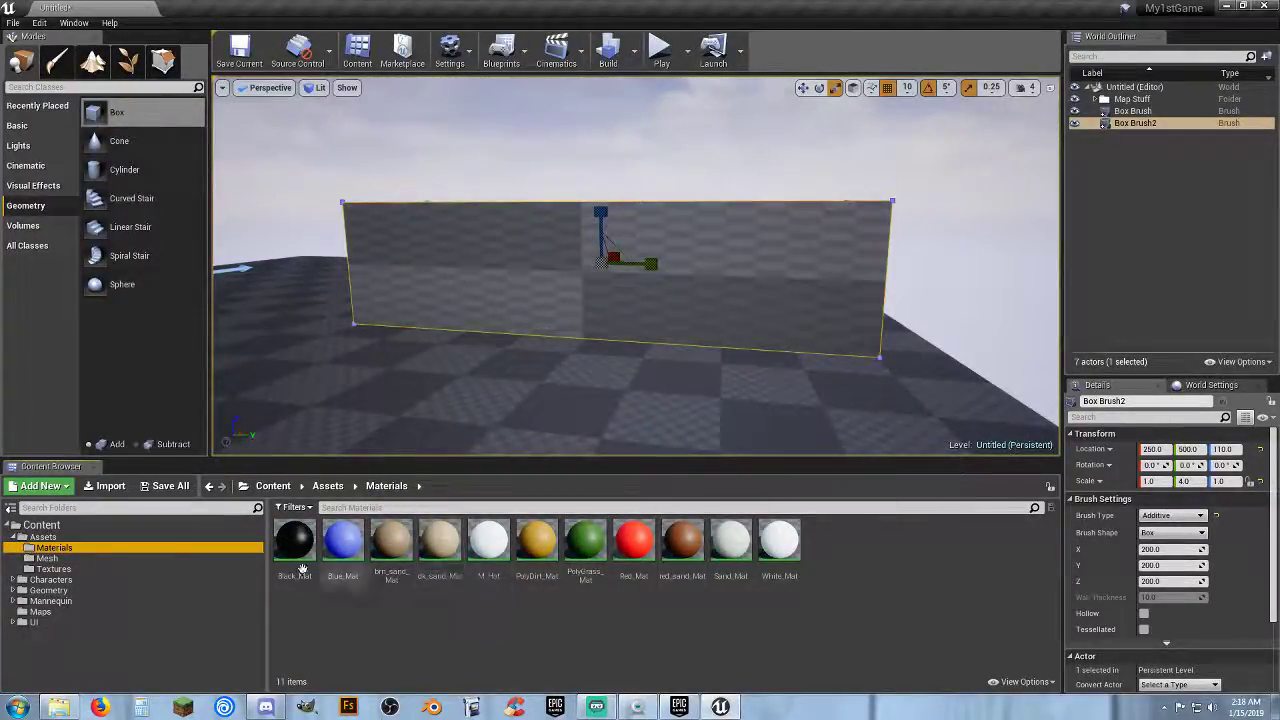
pyautogui.click(91, 560)
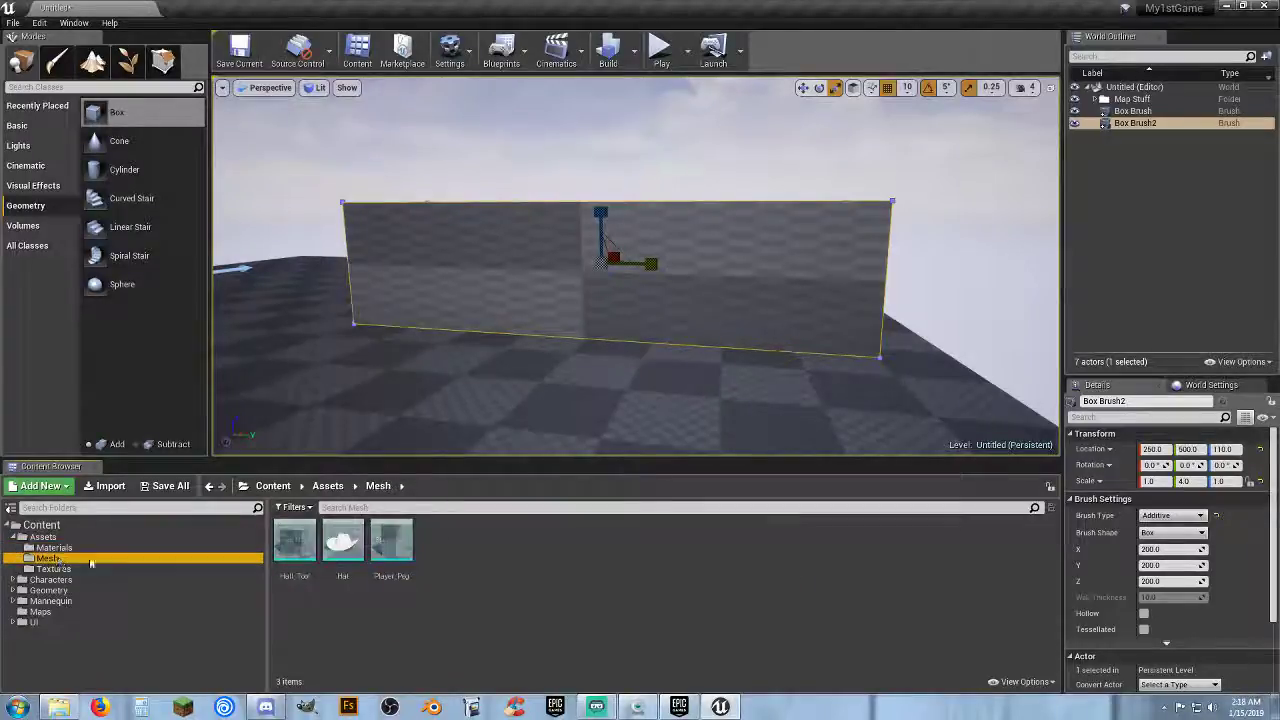
# Delete the scaled box brush, then select the floor's box brush and focus on it
pyautogui.click(766, 290)
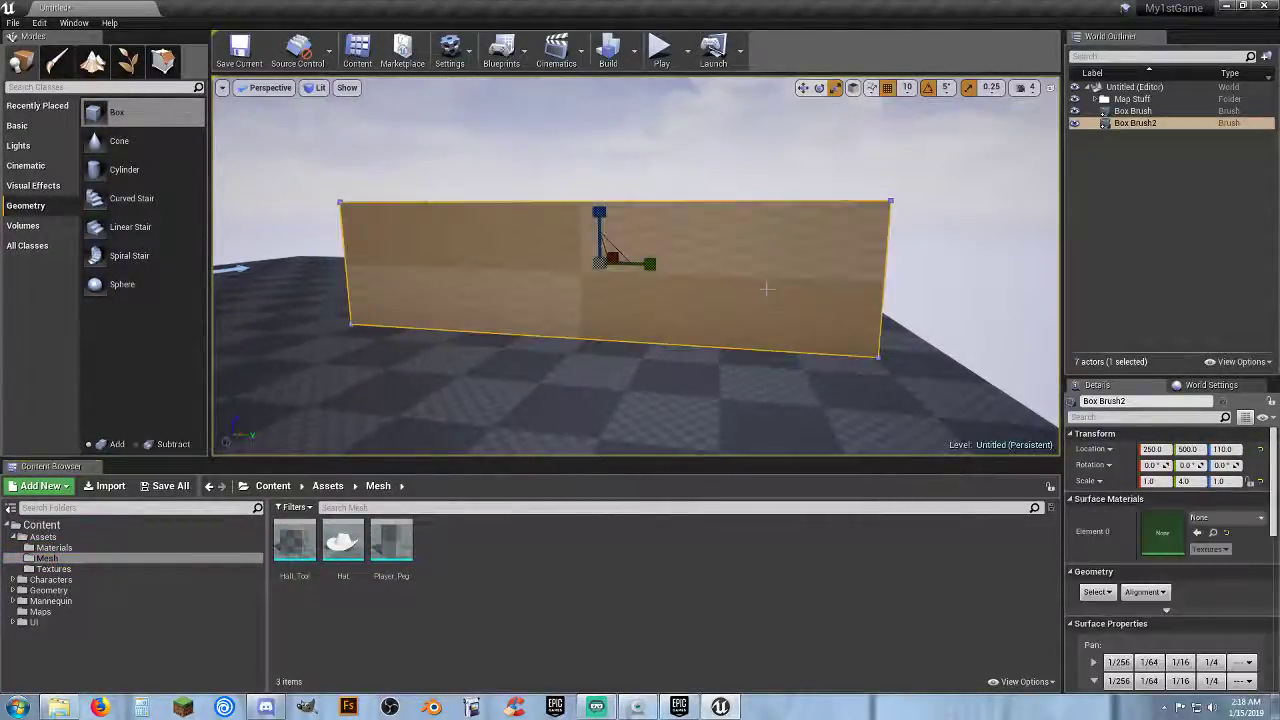
pyautogui.press('Delete')
pyautogui.moveTo(637, 337); pyautogui.dragTo(799, 312, button='right')
pyautogui.click(1130, 111)
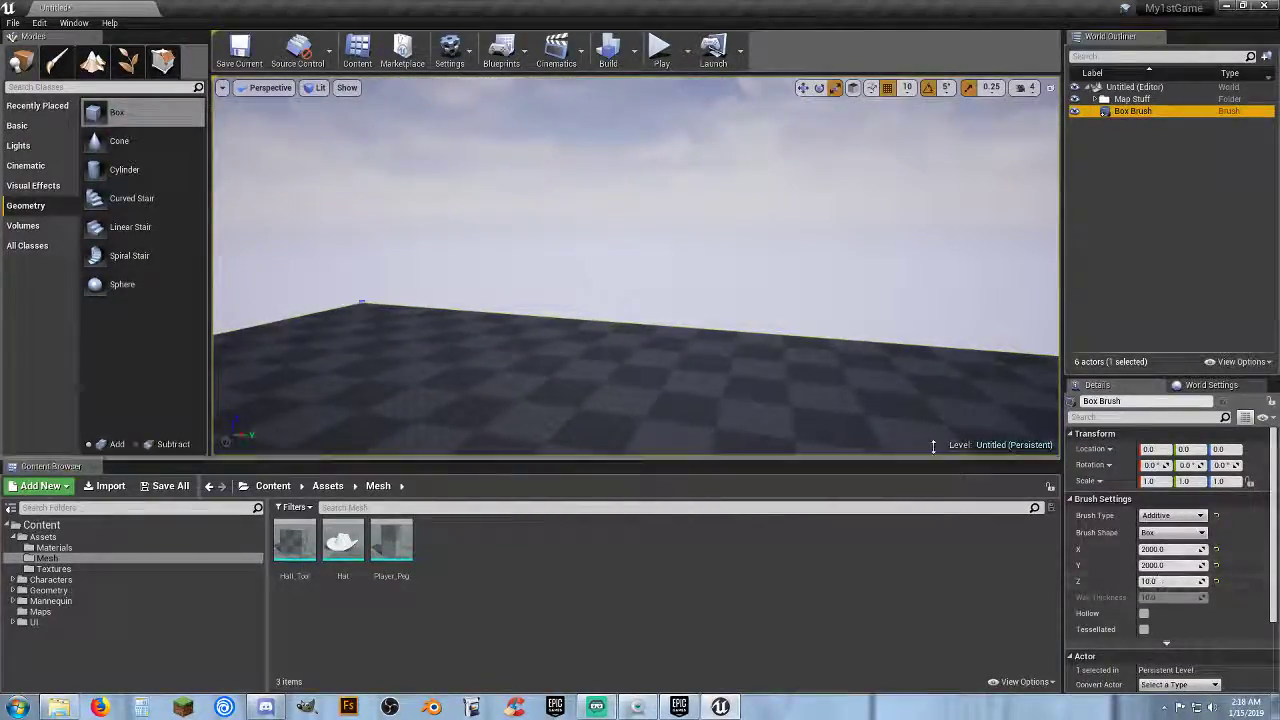
pyautogui.press('f')
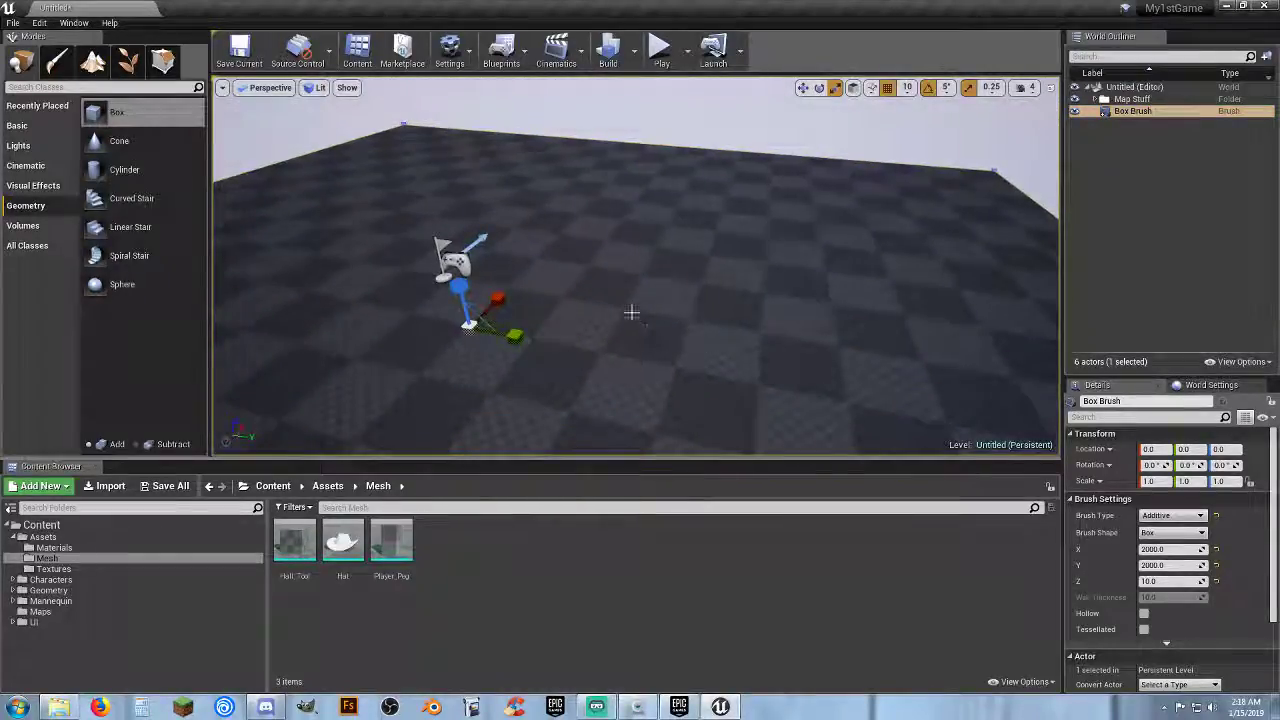
pyautogui.moveTo(699, 292); pyautogui.dragTo(560, 322, button='right')
pyautogui.press('w')
pyautogui.press('d')
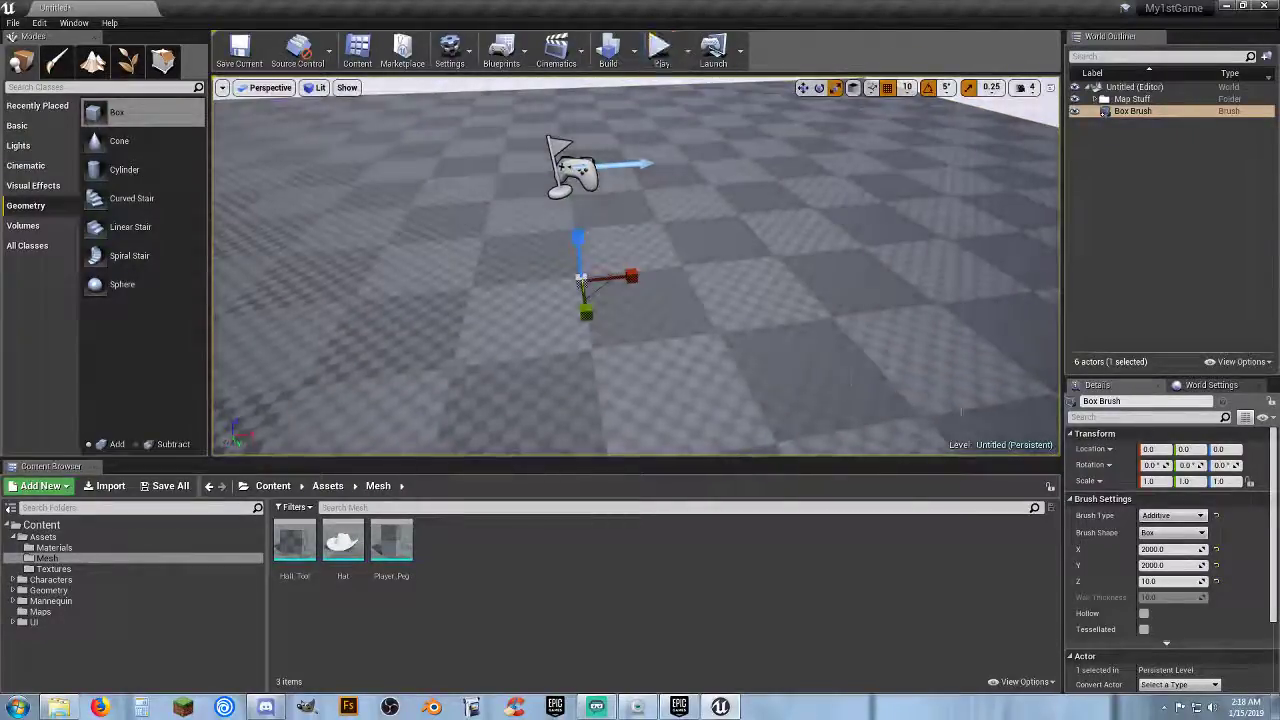
# Set the level's GameMode Override to ThirdPersonGameMode and briefly play-test the level
pyautogui.click(1211, 385)
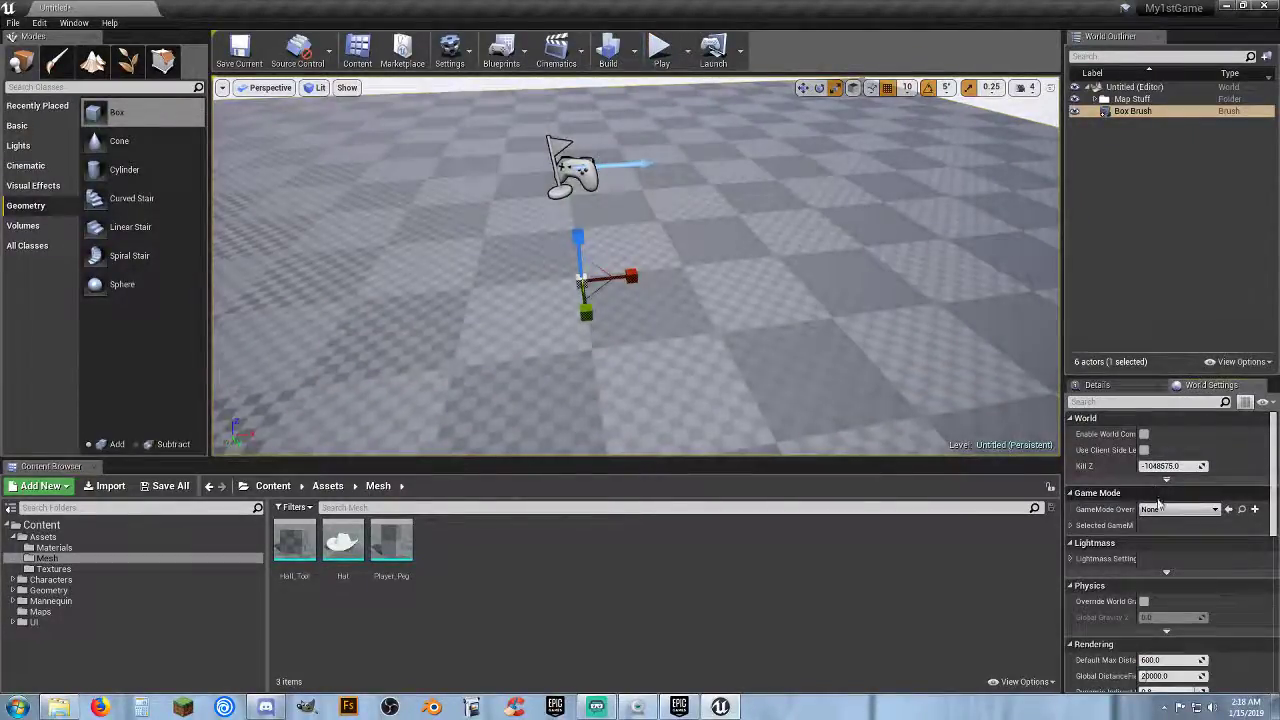
pyautogui.click(1180, 509)
pyautogui.click(1160, 618)
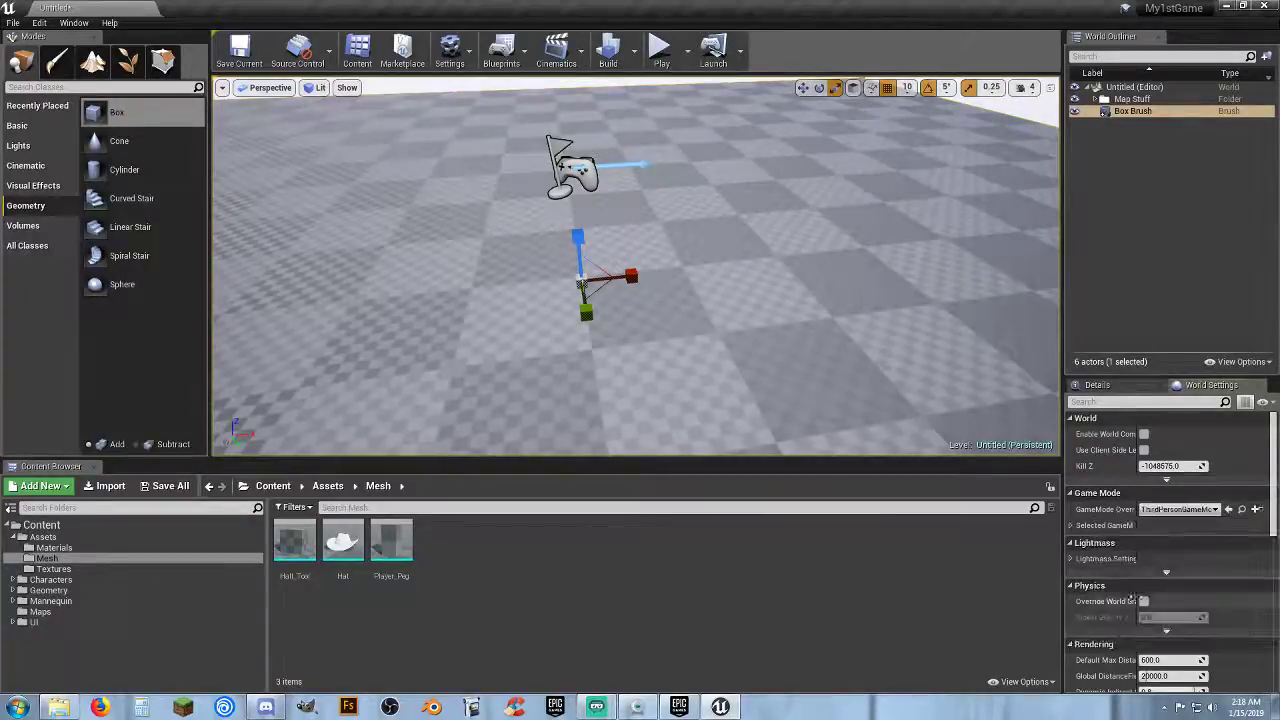
pyautogui.click(659, 47)
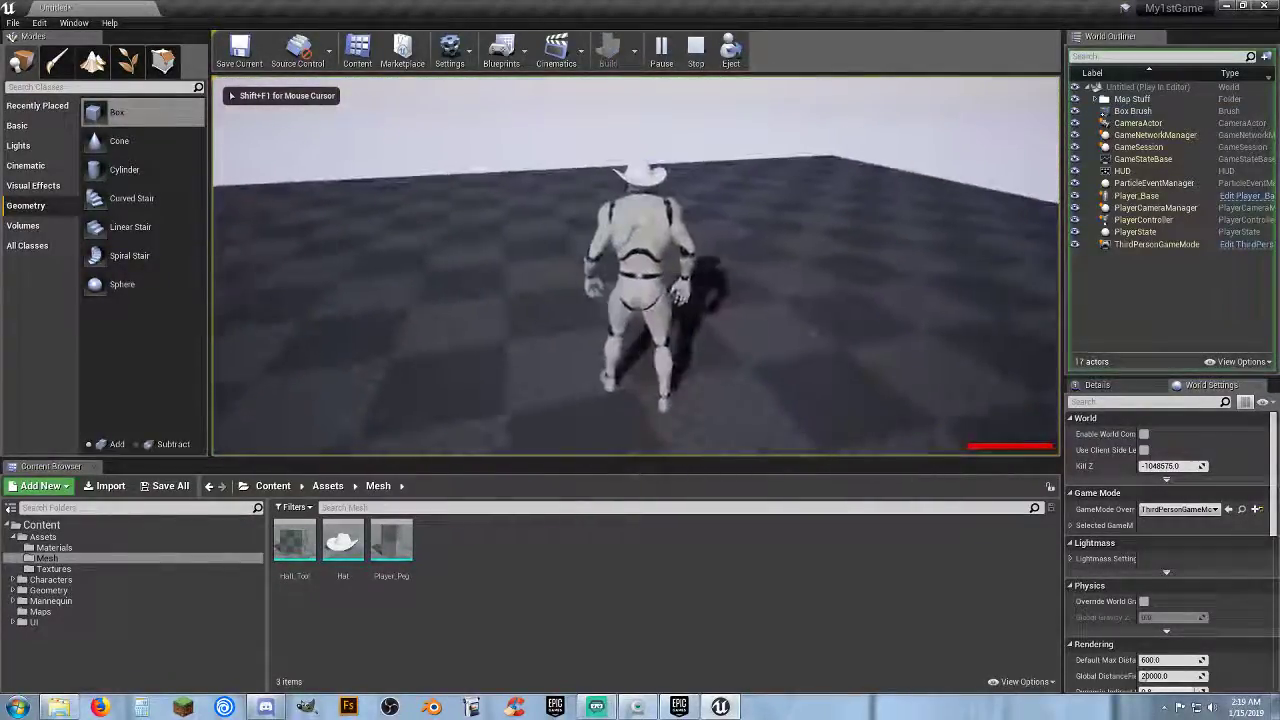
pyautogui.press('Escape')
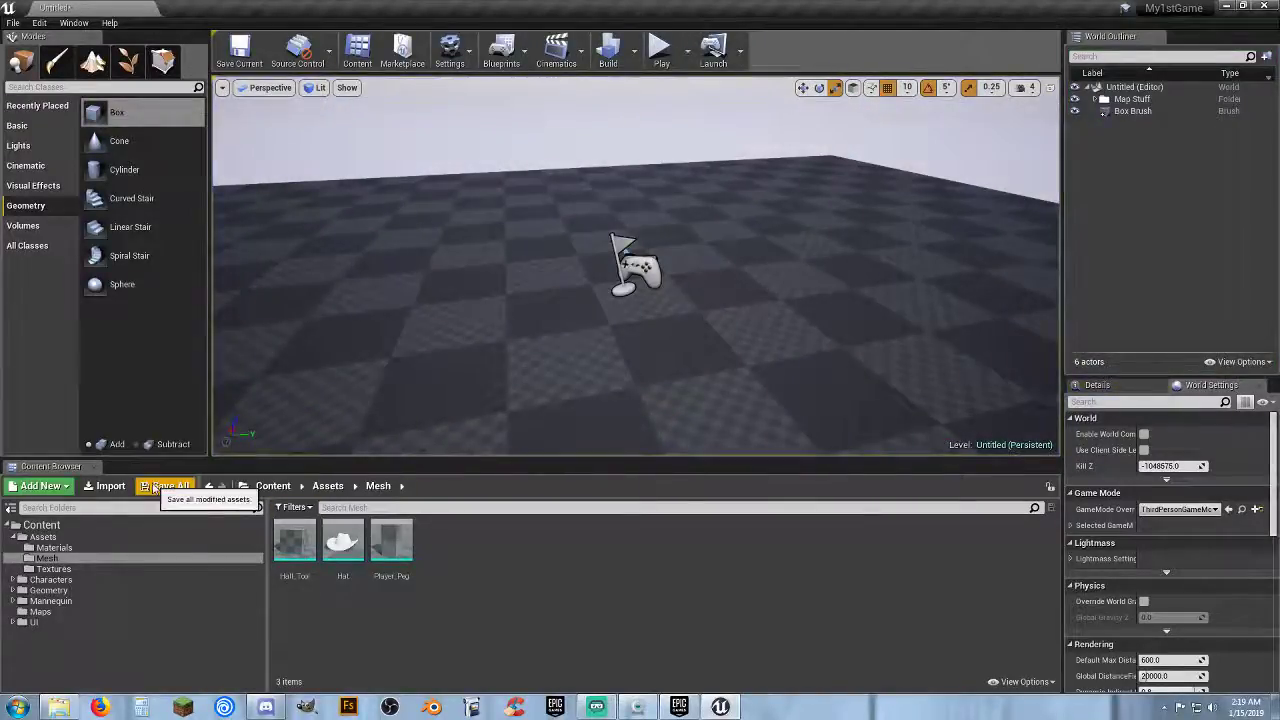
# Save all changes, storing the new level as BuildMap in the Maps folder
pyautogui.click(162, 486)
pyautogui.click(752, 476)
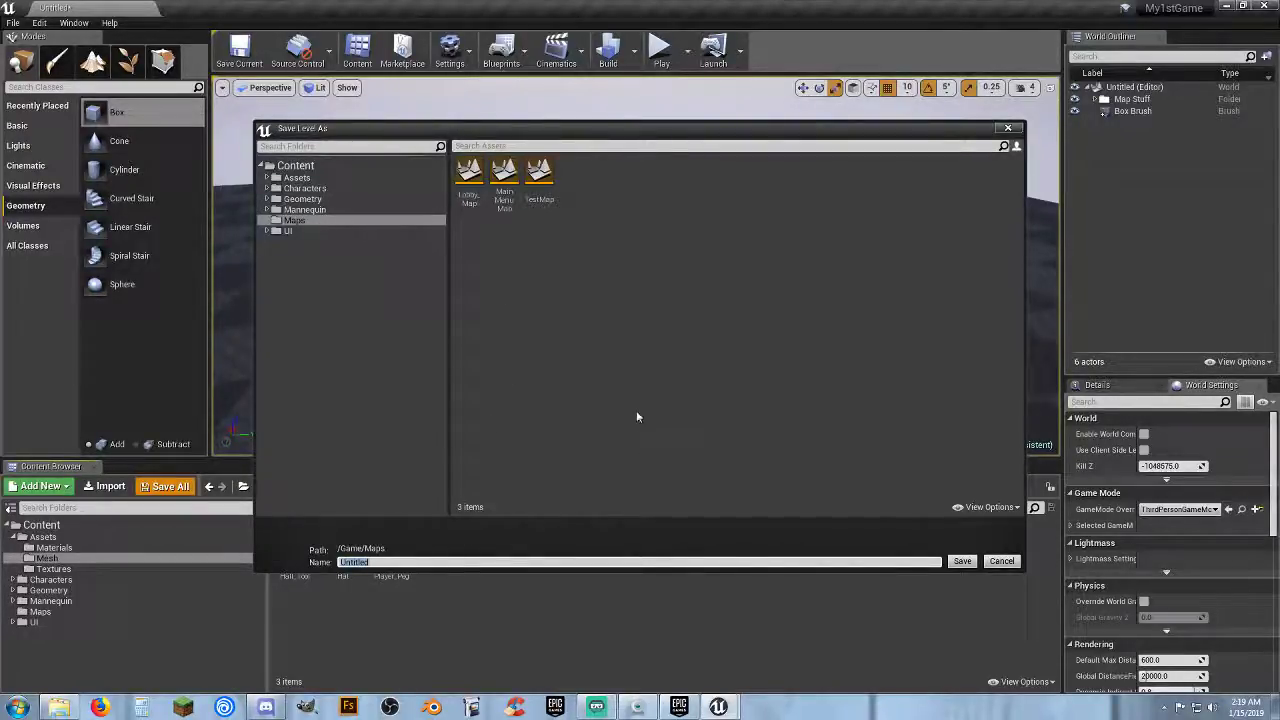
pyautogui.write('BuildMap')
pyautogui.press('Return')
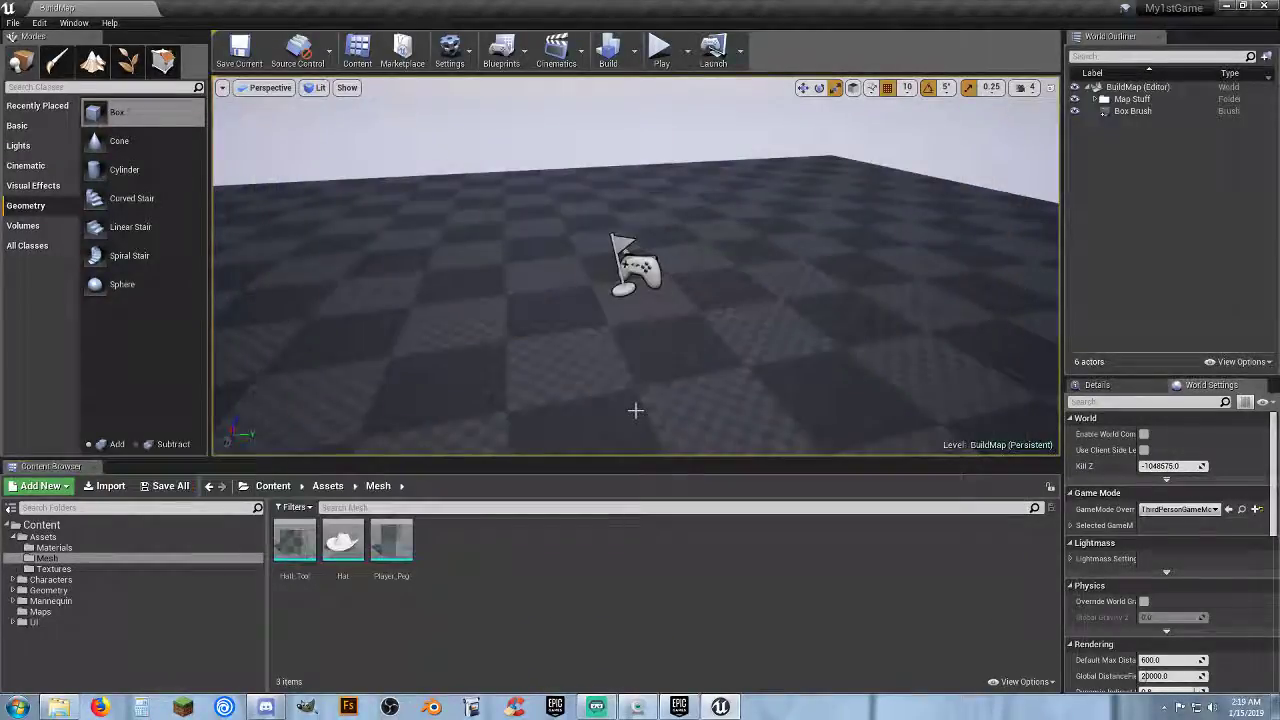
pyautogui.press('s')
pyautogui.moveTo(621, 377); pyautogui.dragTo(685, 345, button='right')
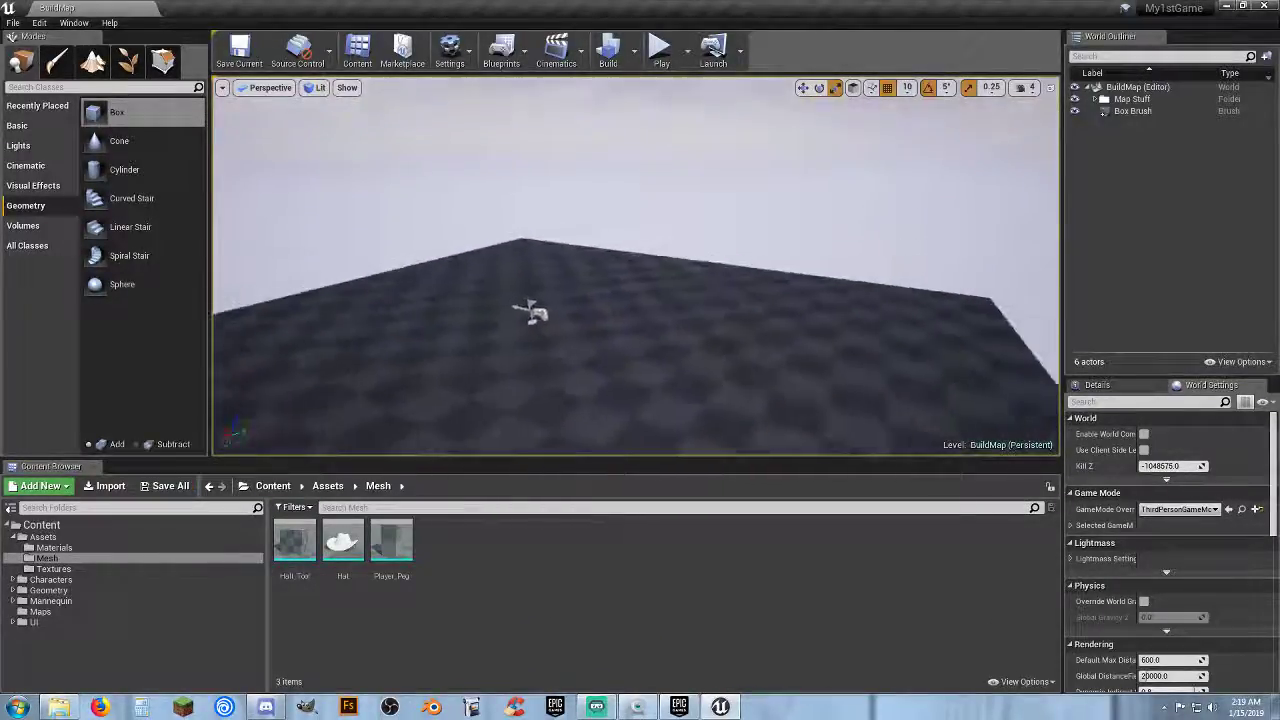
pyautogui.press('w')
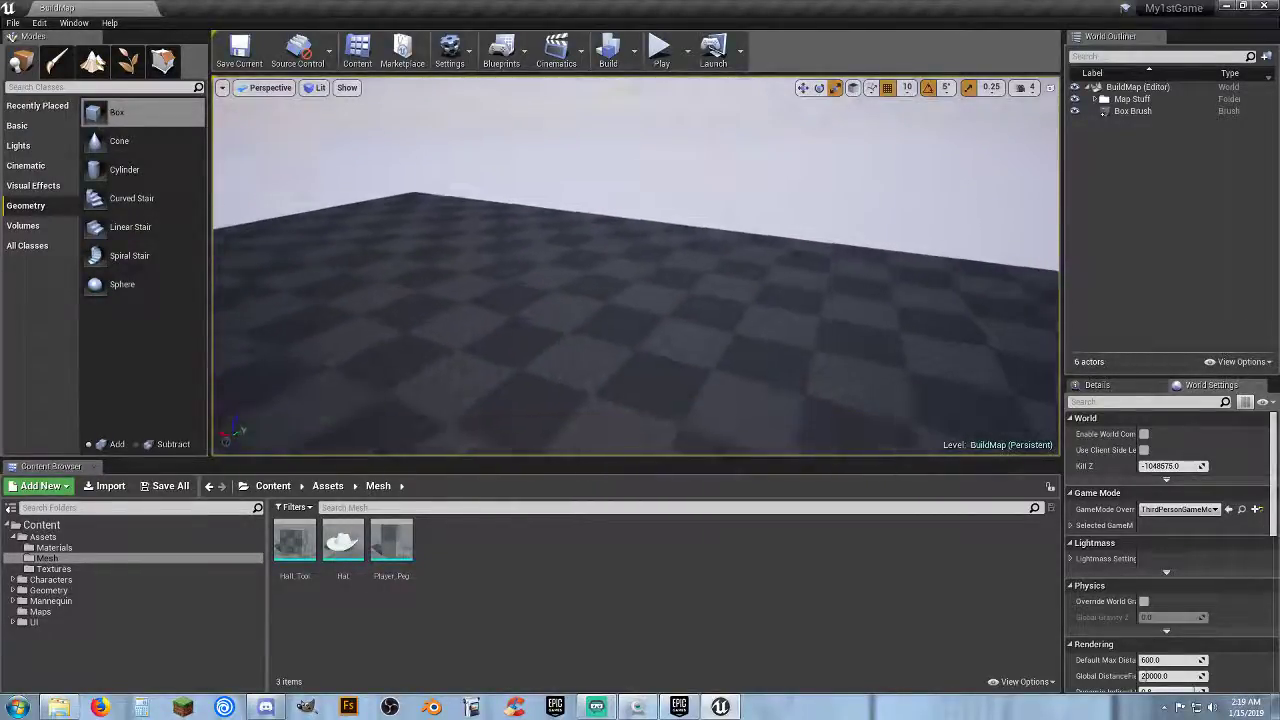